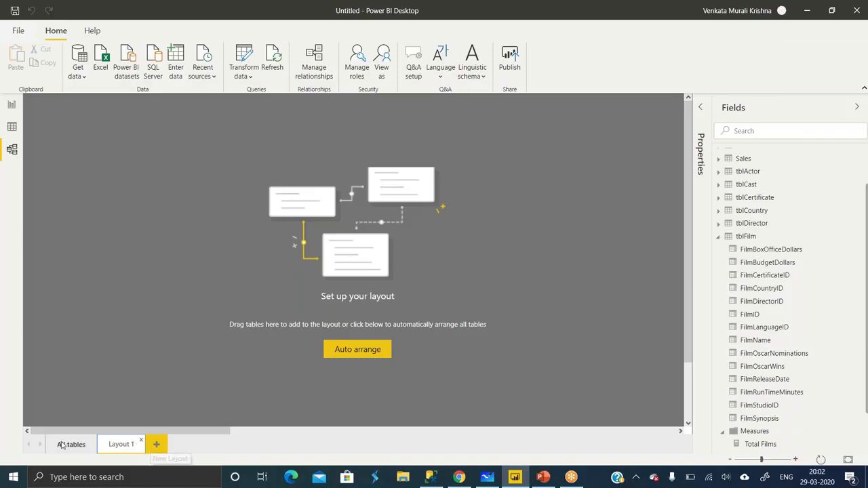
Step: Review the table relationships in the All tables layout, and open the query editor for transforming data
left_click(62, 445)
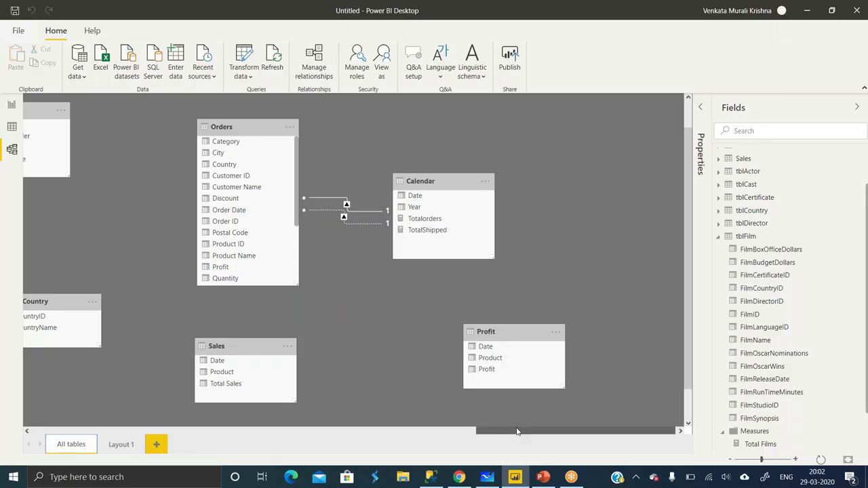
left_click_drag(517, 431, 339, 431)
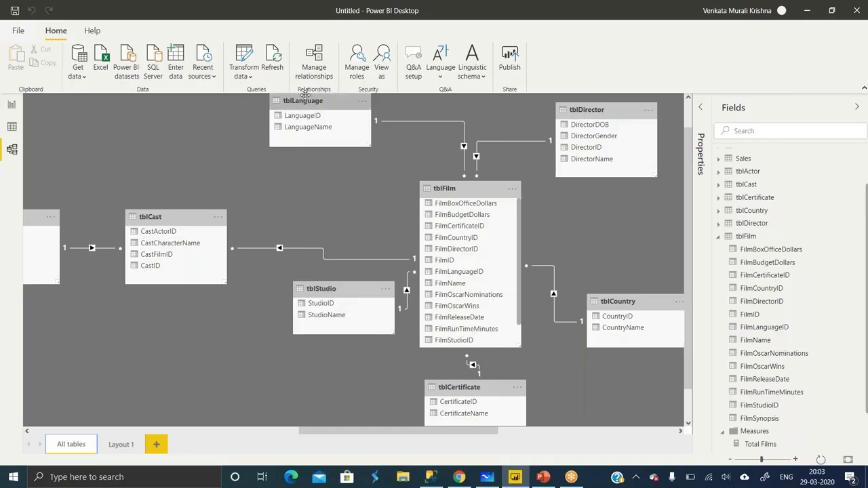
left_click(247, 77)
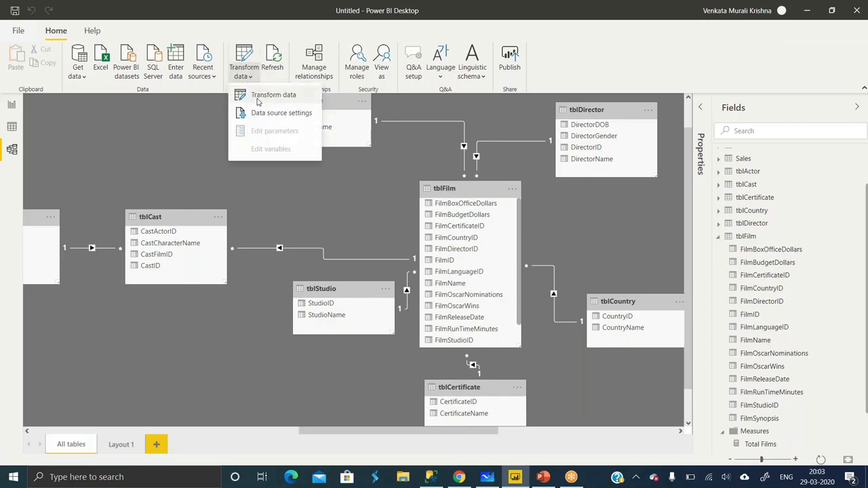
left_click(258, 96)
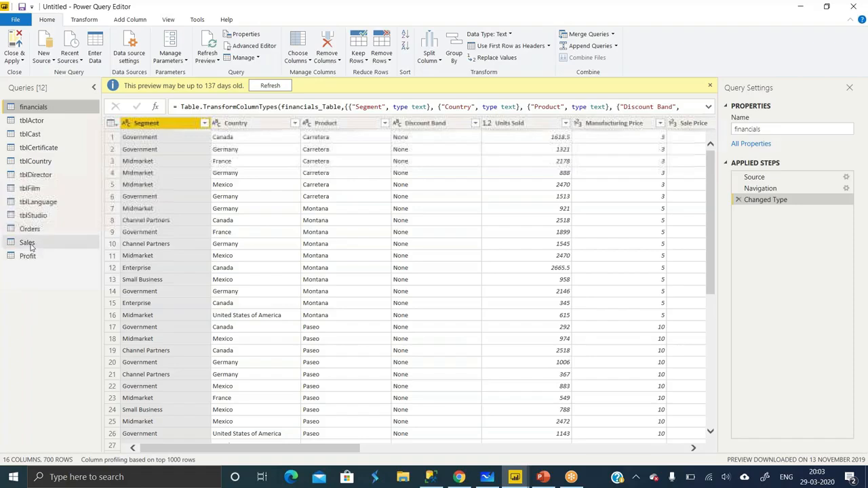
Step: Make a copy of the tblActor query and apply the change to the data model
left_click(34, 120)
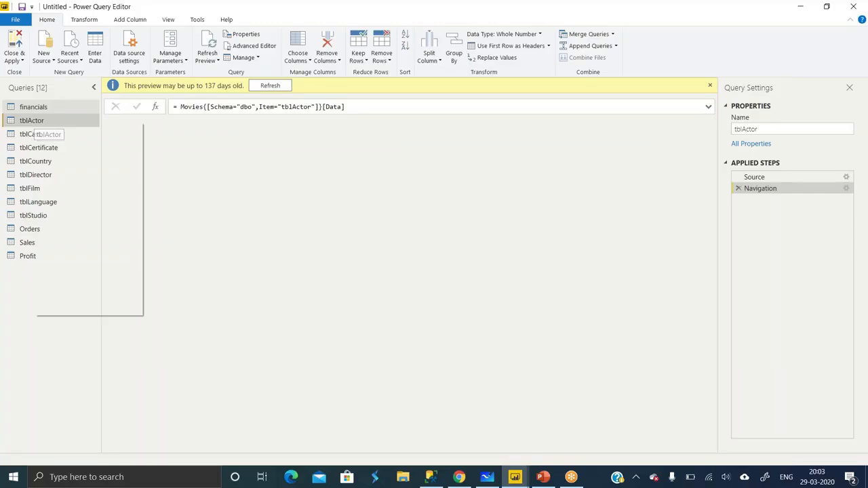
left_click(64, 207)
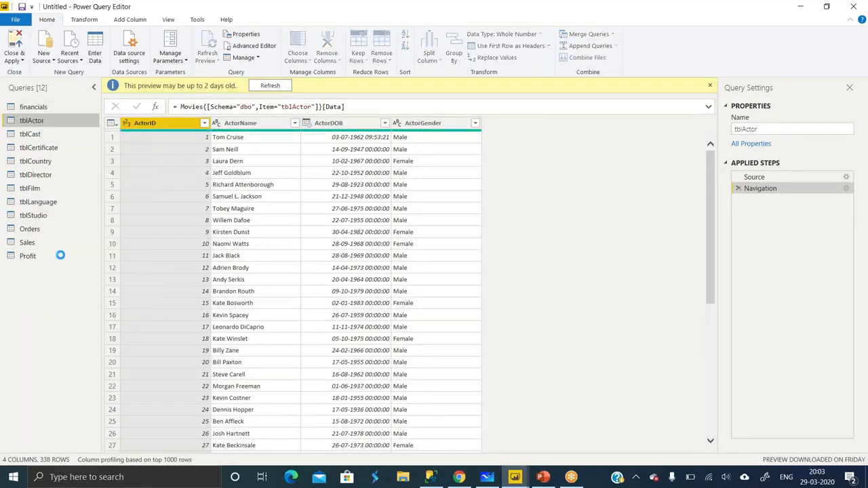
double_click(57, 271)
key("BackSpace")
key("BackSpace")
key("BackSpace")
type("1")
key("Return")
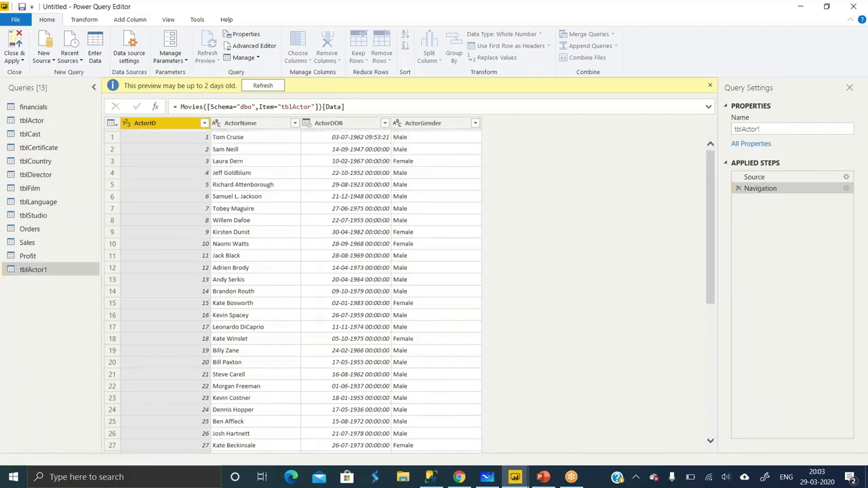
left_click(15, 44)
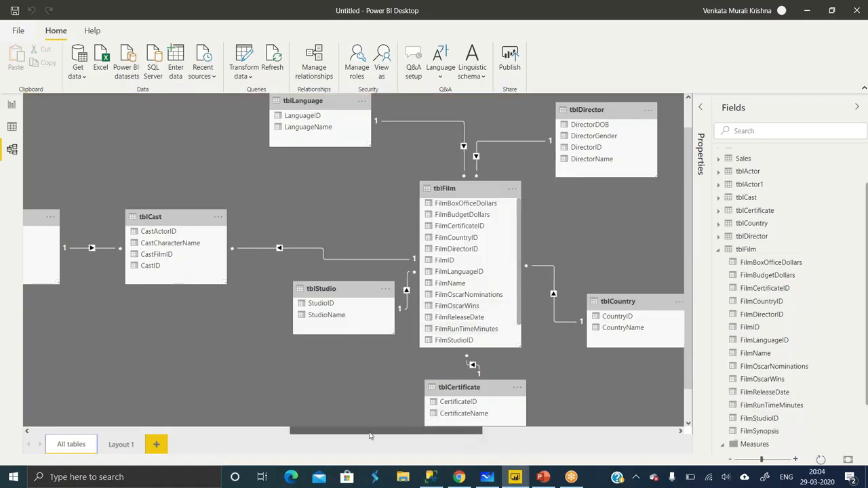
Step: Move the tblActor1 table next to tblActor in the diagram and relate the two tables on ActorID
left_click_drag(276, 437, 681, 428)
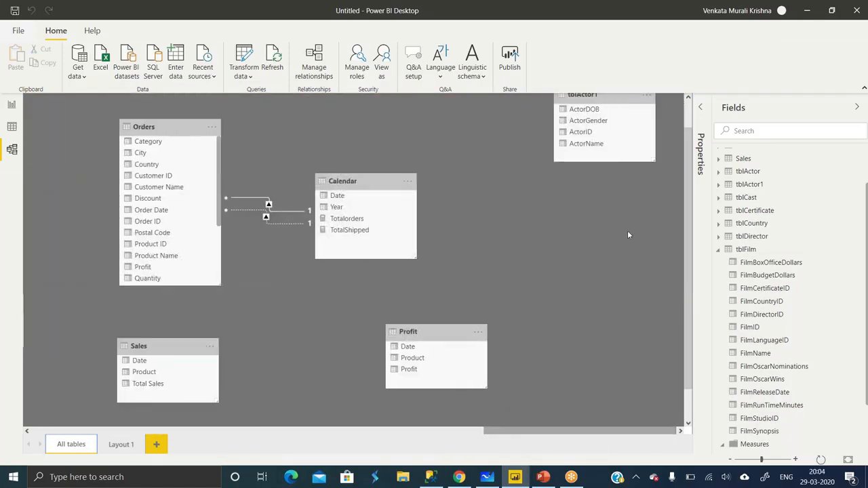
left_click_drag(590, 96, 38, 300)
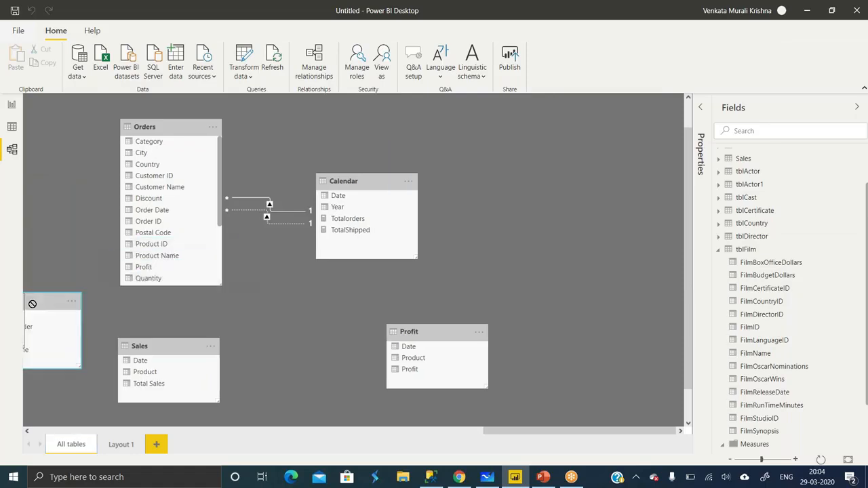
left_click_drag(538, 438, 398, 439)
left_click_drag(519, 301, 119, 333)
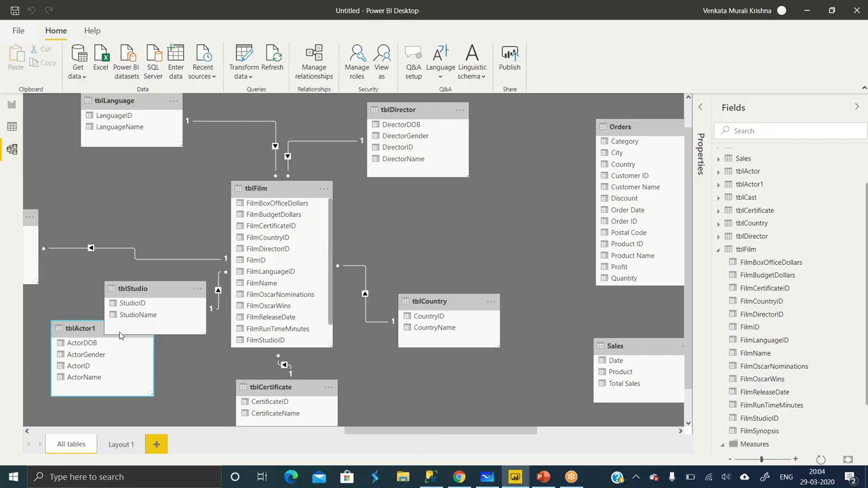
left_click_drag(391, 439, 264, 439)
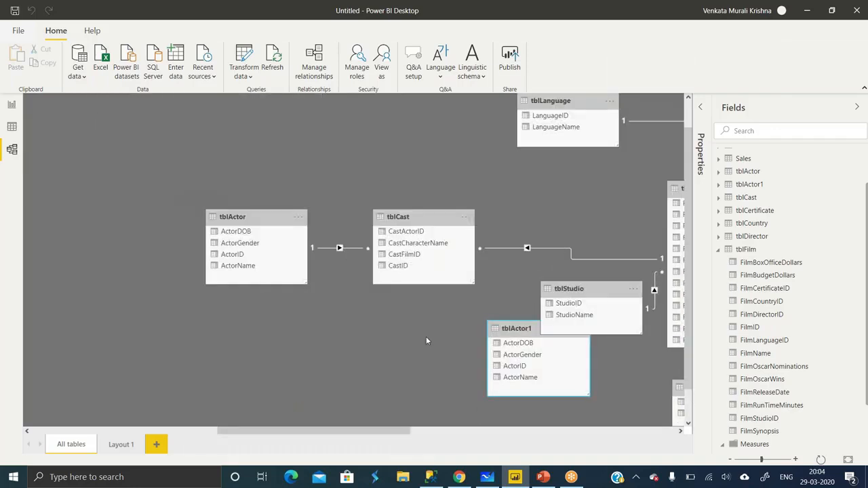
left_click_drag(506, 328, 81, 206)
left_click_drag(93, 245, 240, 257)
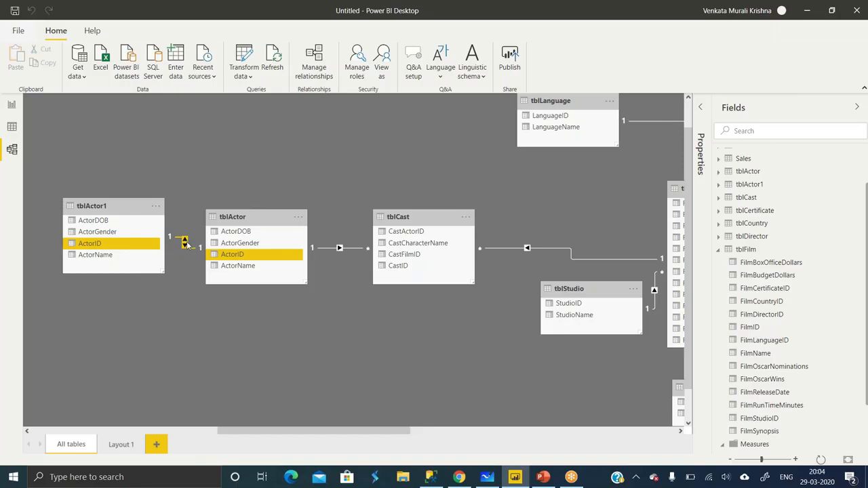
Step: Try to set the cross filter direction of the one-to-one relationship between tblActor1 and tblActor to Single
double_click(185, 242)
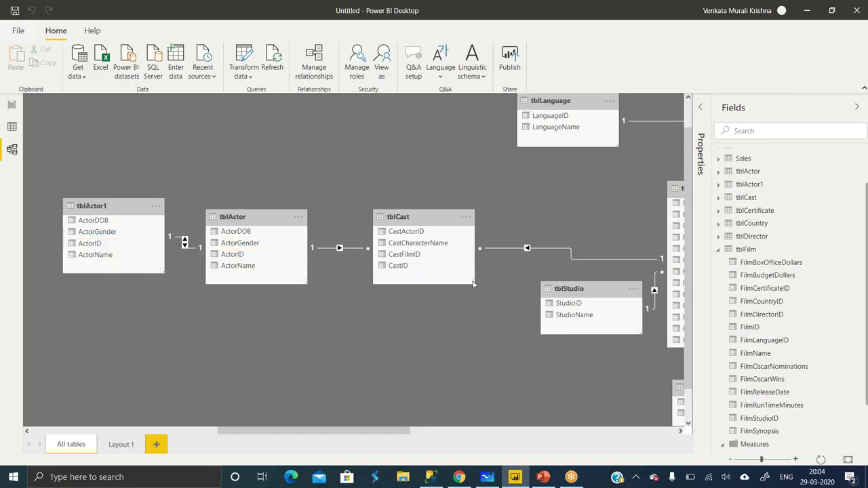
left_click(478, 321)
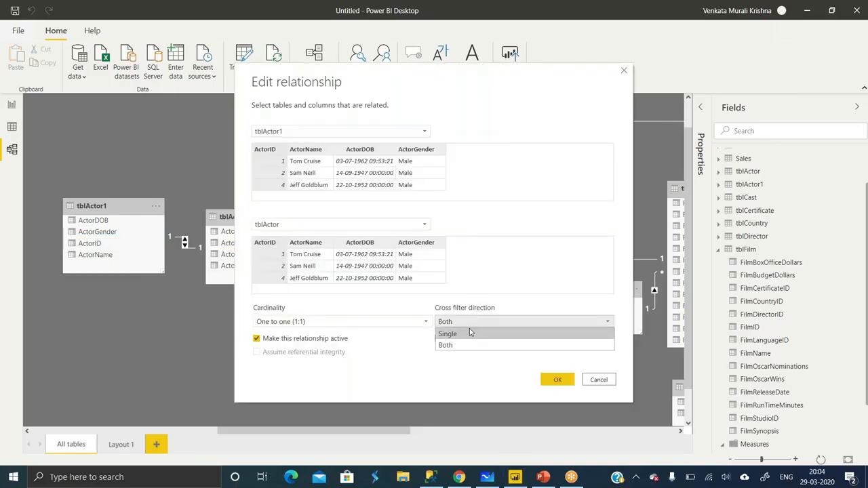
left_click(469, 332)
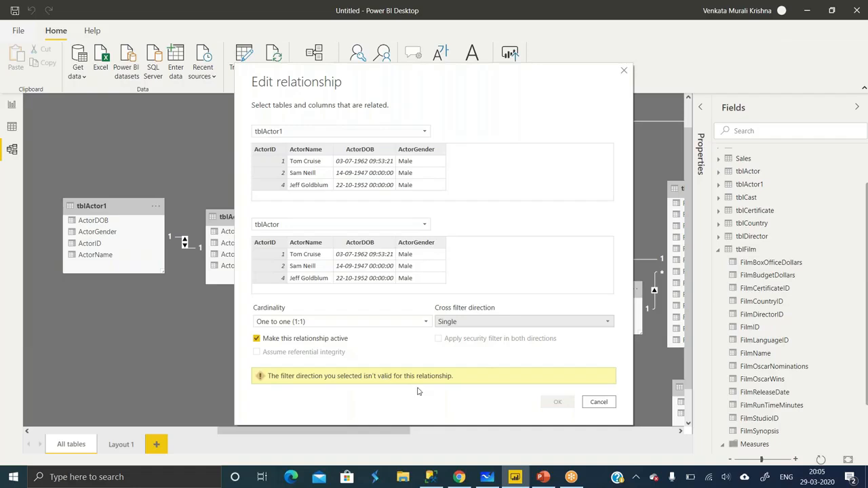
left_click(598, 403)
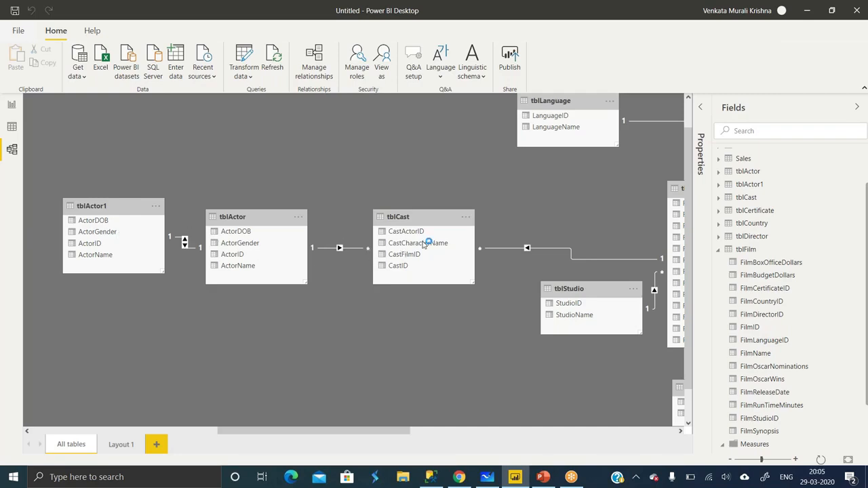
double_click(187, 241)
Step: Move the Sales table closer to the Profit table in the All tables diagram
left_click_drag(517, 456, 642, 454)
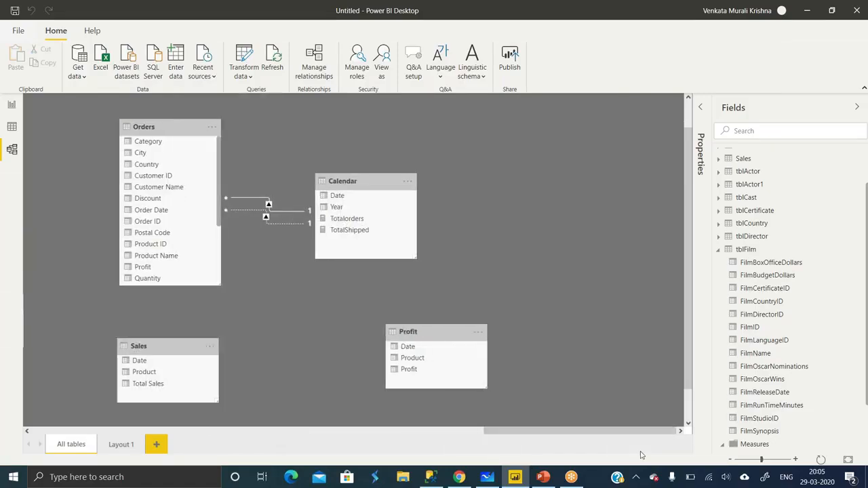
left_click_drag(170, 345, 293, 329)
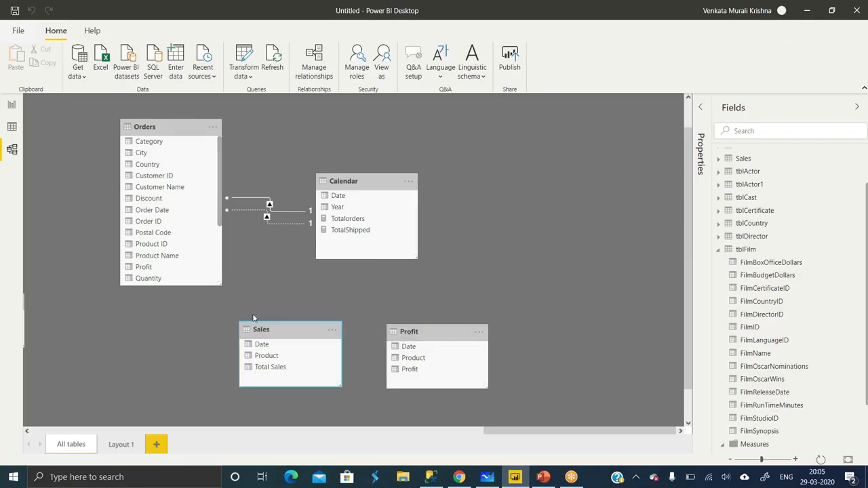
Step: Search the fields for the Sales and Profit tables and examine the rows of each in the data view
left_click(11, 129)
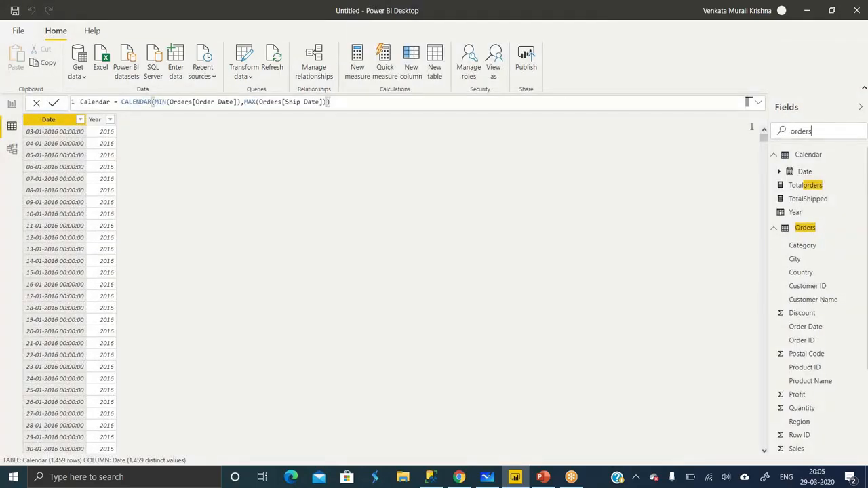
left_click_drag(812, 130, 751, 127)
type("sales")
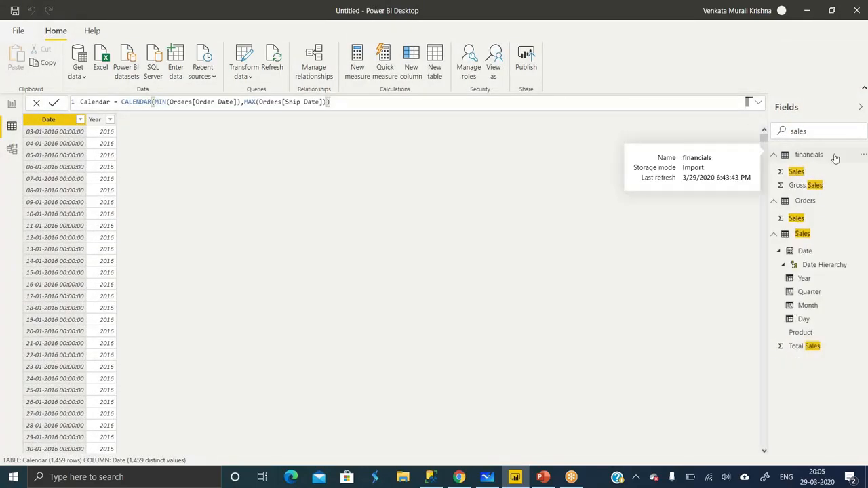
left_click(802, 235)
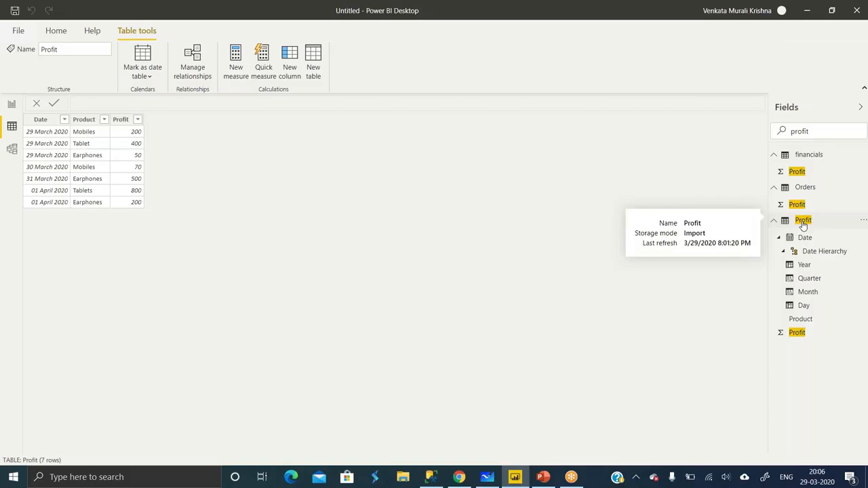
left_click(803, 222)
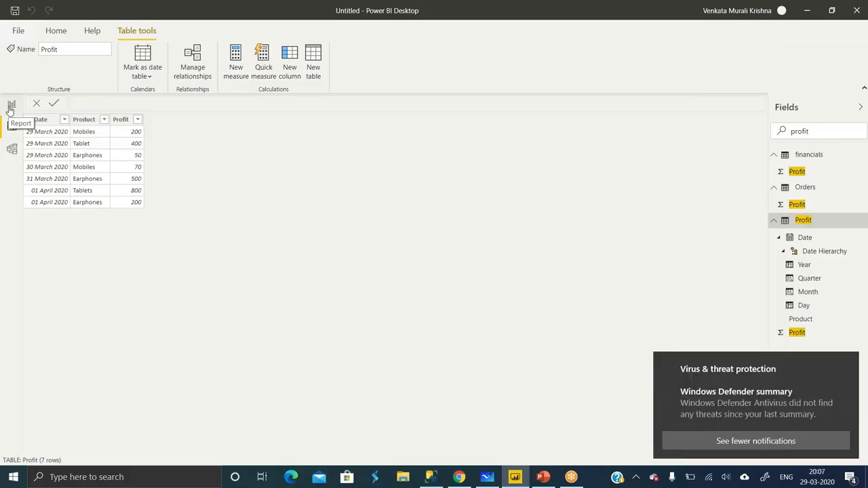
Step: Create an active many-to-many relationship between Sales and Profit on their Date columns, with cross filtering in both directions
left_click(12, 149)
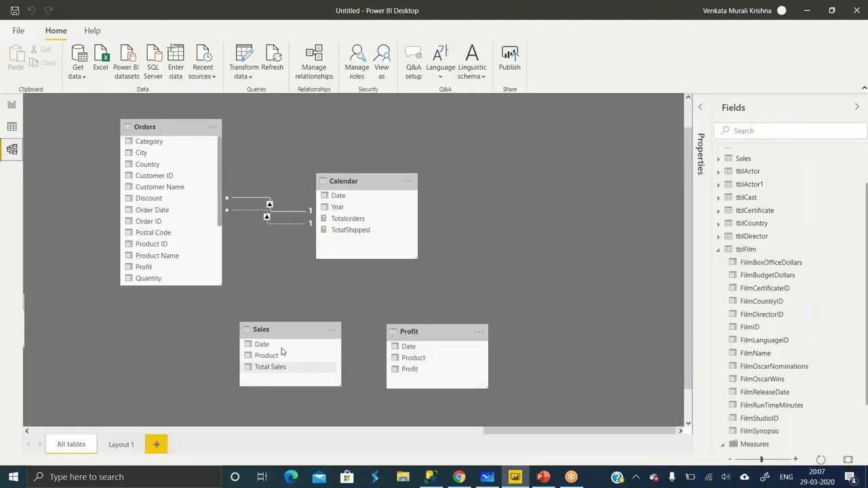
left_click_drag(277, 347, 408, 347)
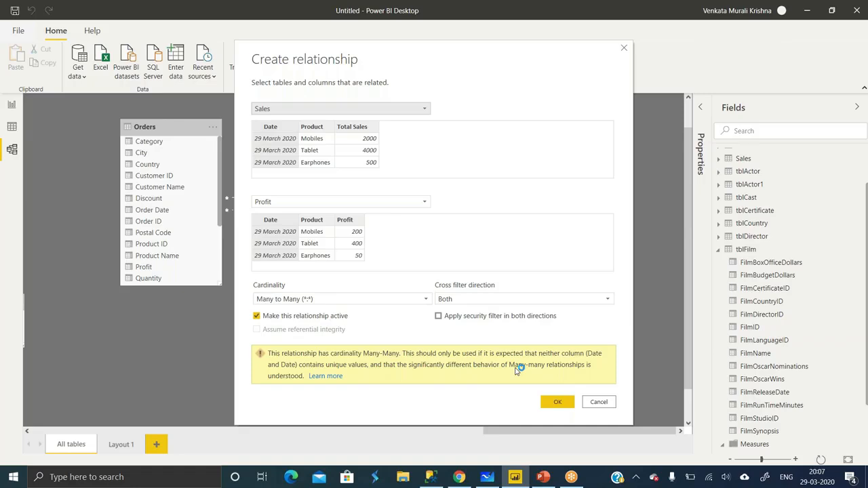
left_click(557, 403)
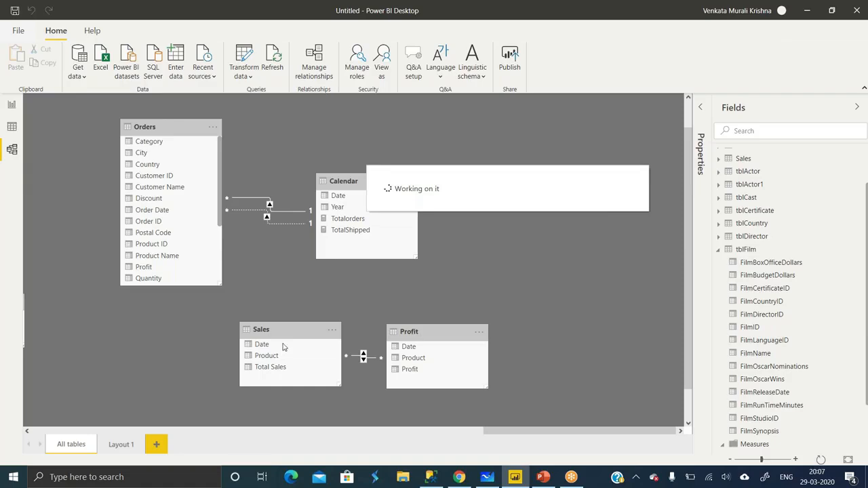
Step: Space the Sales table farther from Profit and delete the Date relationship between them
left_click_drag(302, 336, 244, 336)
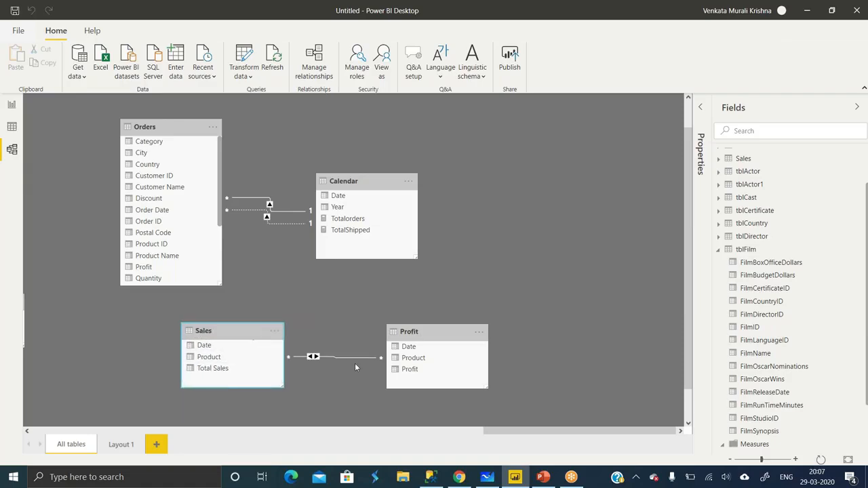
right_click(355, 358)
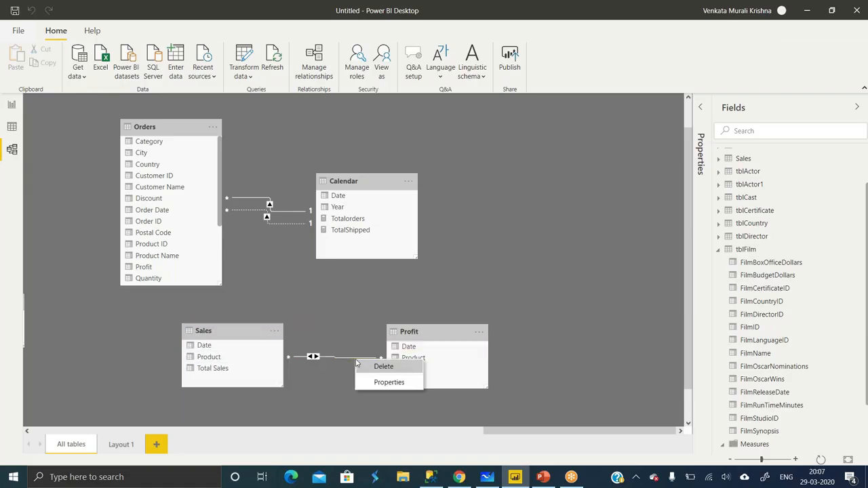
left_click(371, 370)
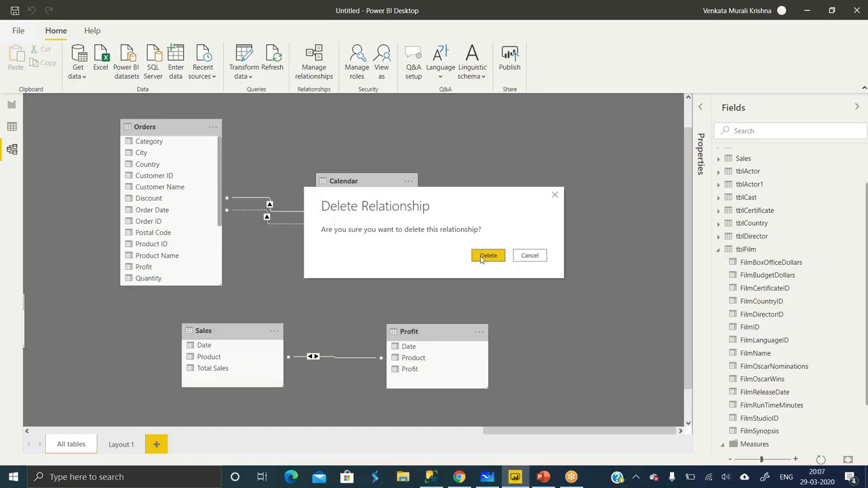
left_click(480, 254)
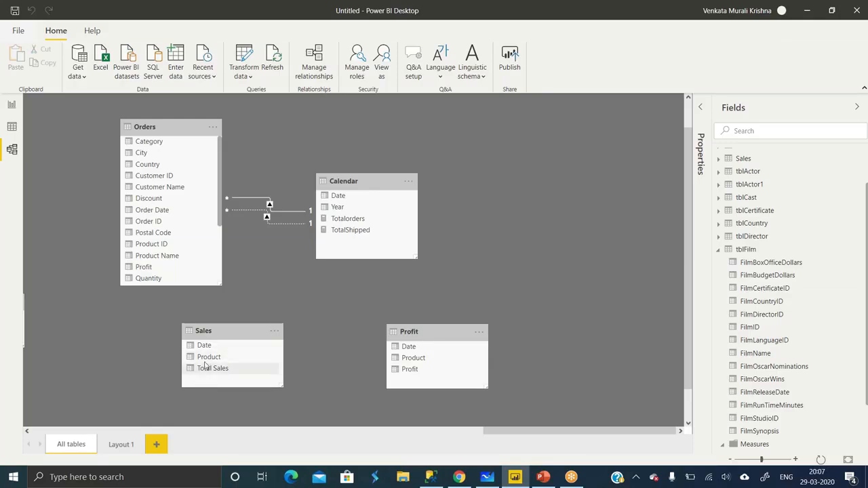
Step: Create an active many-to-many relationship between Sales and Profit on their Product columns, with cross filtering in both directions
left_click_drag(206, 361, 410, 357)
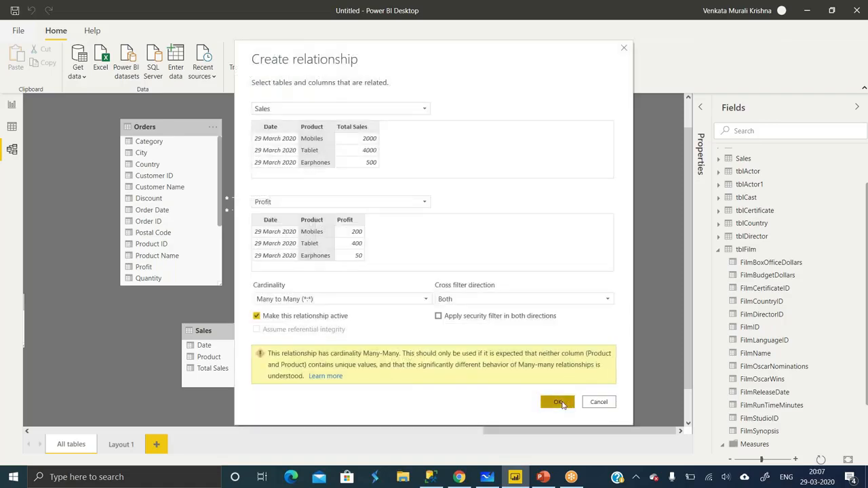
left_click(560, 404)
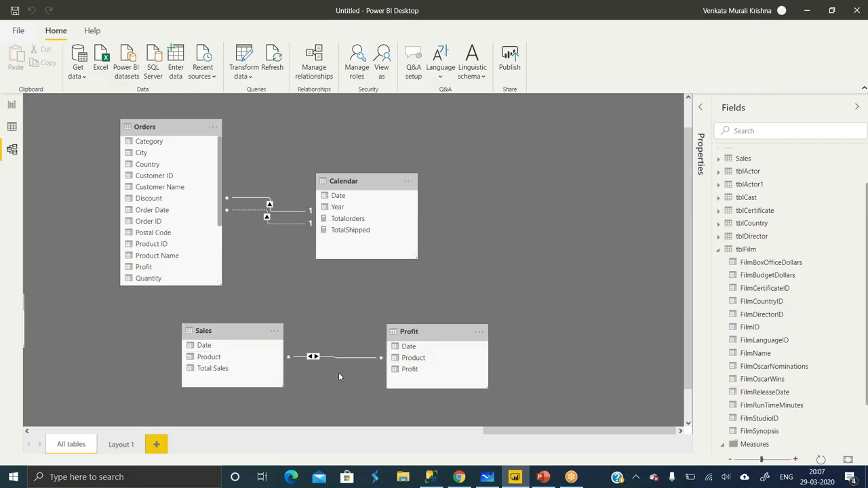
Step: Add a new page to the report and expand the Sales table's fields
left_click(15, 126)
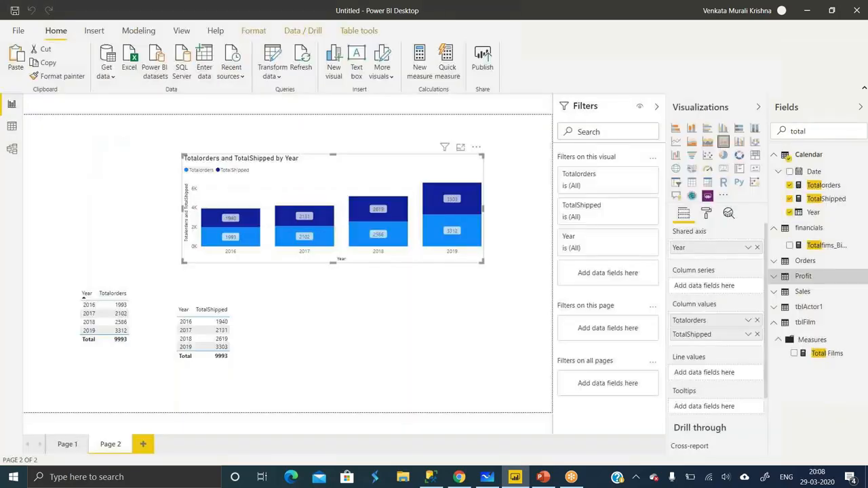
left_click(142, 445)
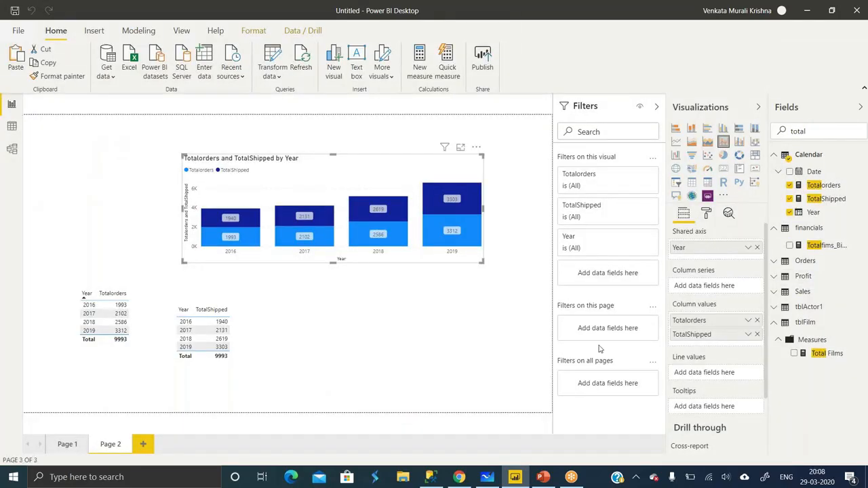
left_click(779, 295)
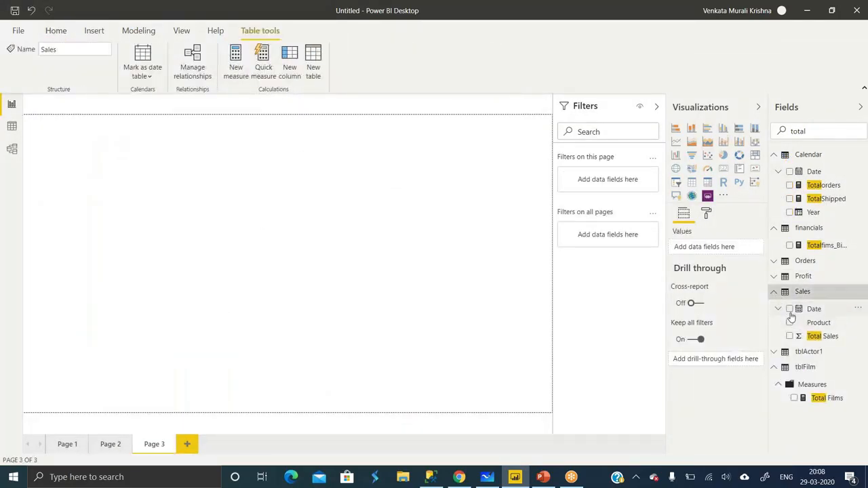
Step: Create a table visual with the Sales table's Date, Product and Total Sales fields, enlarge it and move it lower on the page
left_click(789, 309)
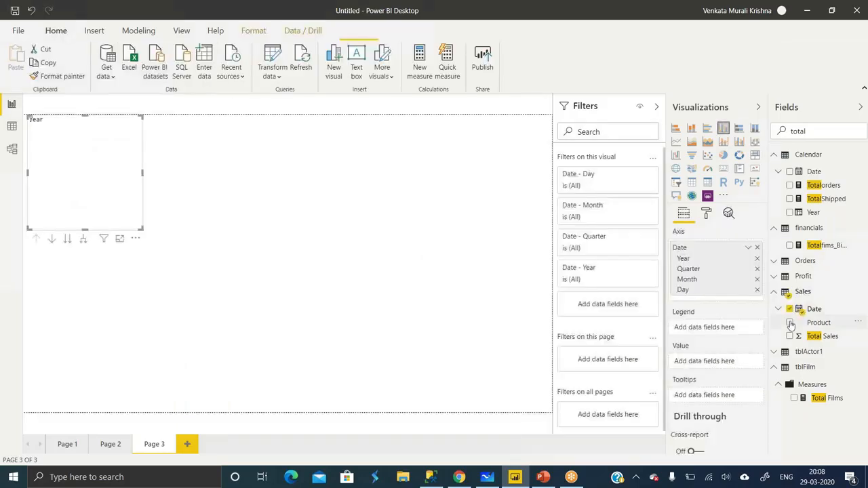
left_click(789, 322)
left_click(790, 335)
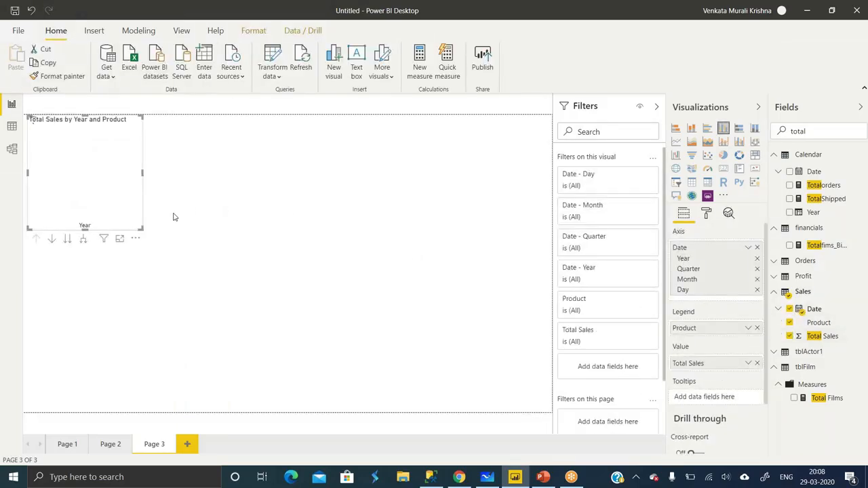
left_click(691, 182)
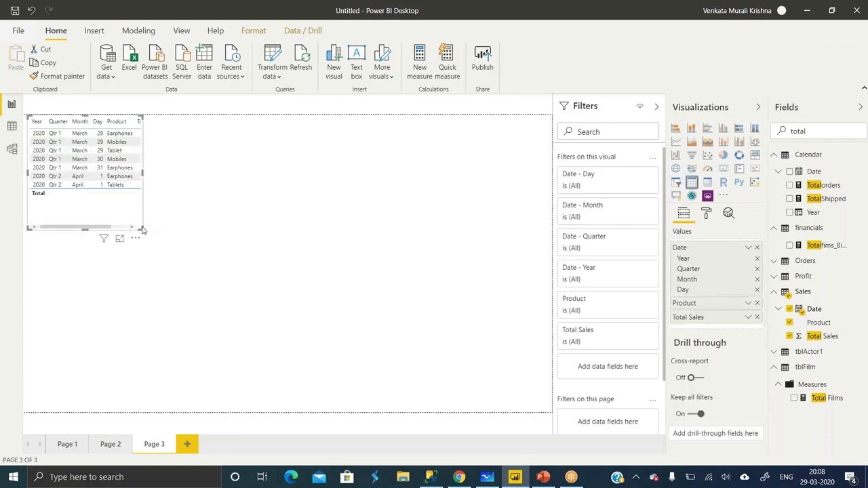
left_click_drag(142, 229, 220, 283)
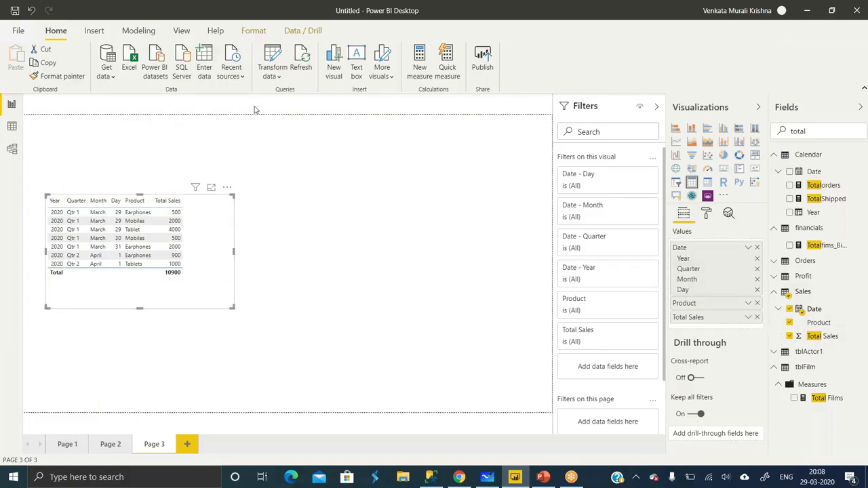
Step: Review the auto date/time setting in the global Data Load options and close them without changes
left_click(17, 30)
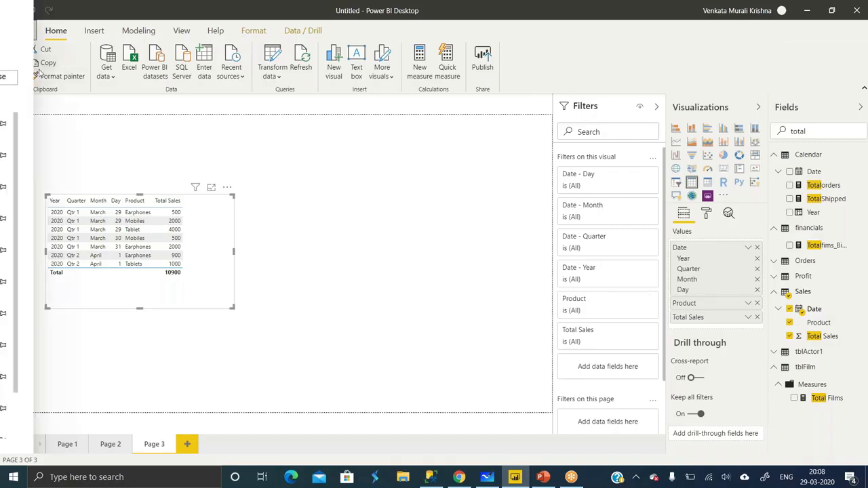
left_click(39, 207)
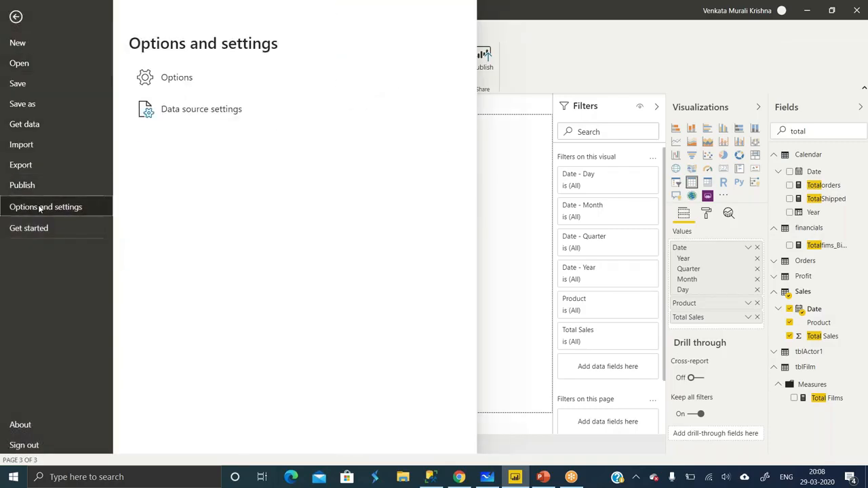
left_click(166, 84)
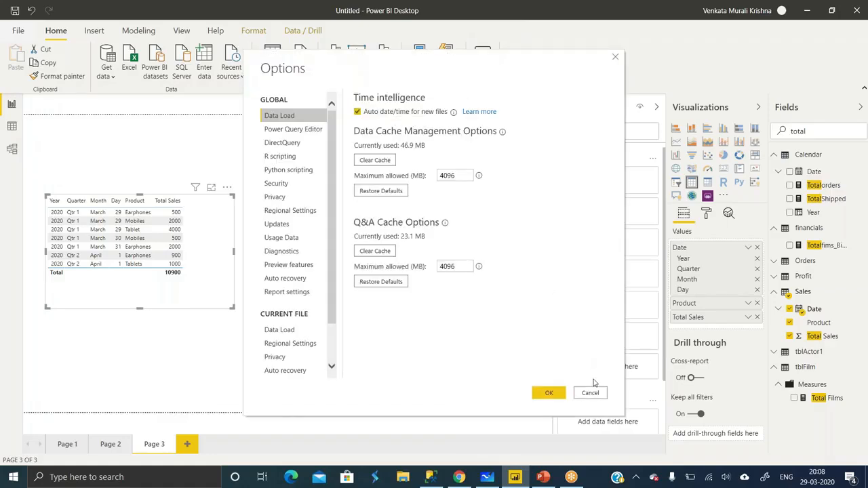
left_click(591, 394)
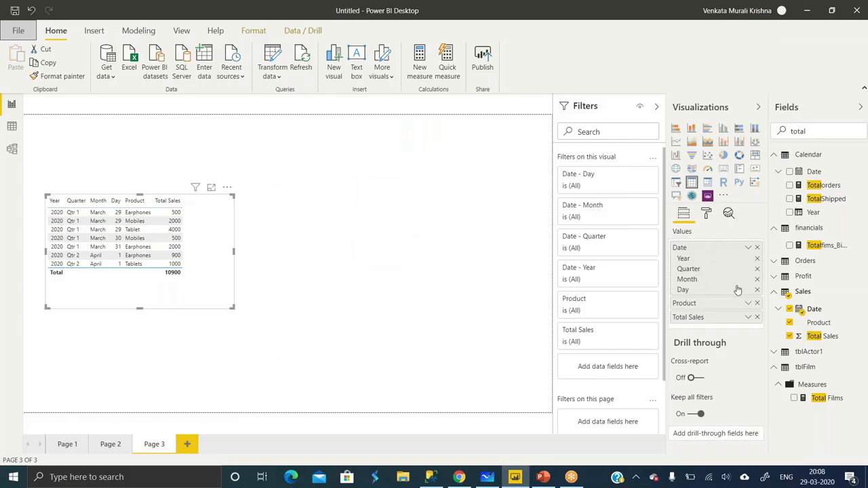
Step: Show the table visual's Date field as plain dates instead of a date hierarchy, and narrow the visual
left_click(748, 248)
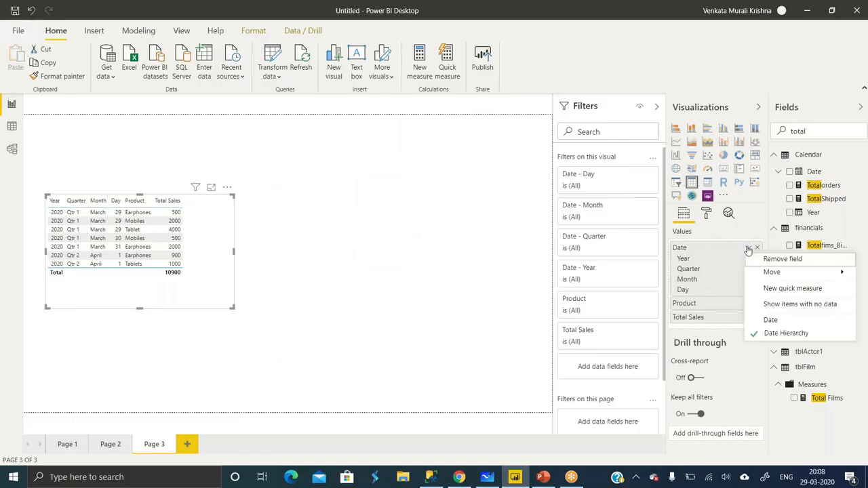
left_click(777, 320)
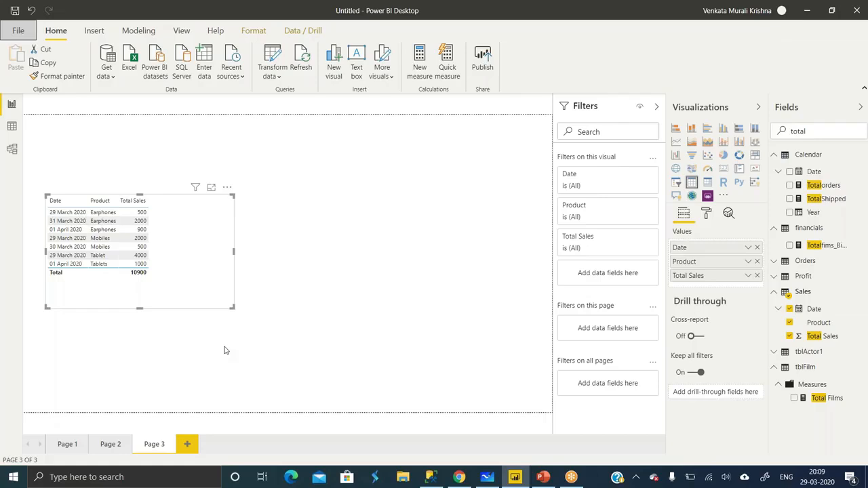
left_click_drag(234, 253, 195, 255)
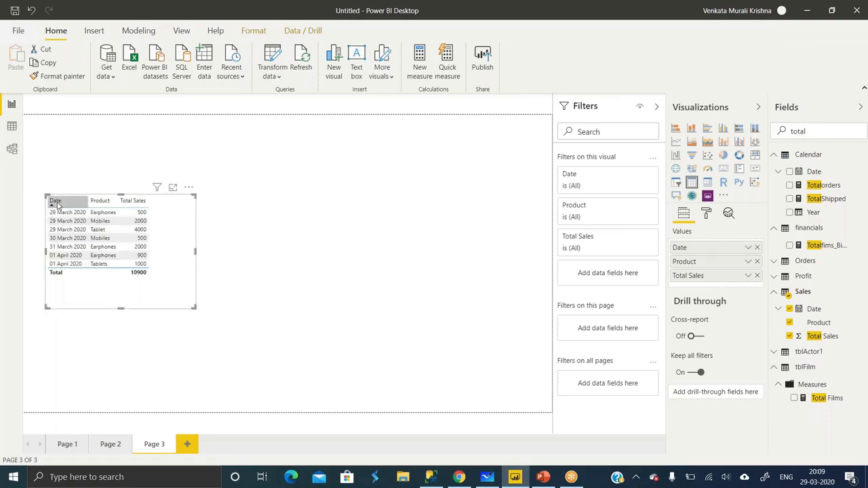
Step: Sort the table visual alternately by Date and by Product, ending in ascending Date order
left_click(57, 204)
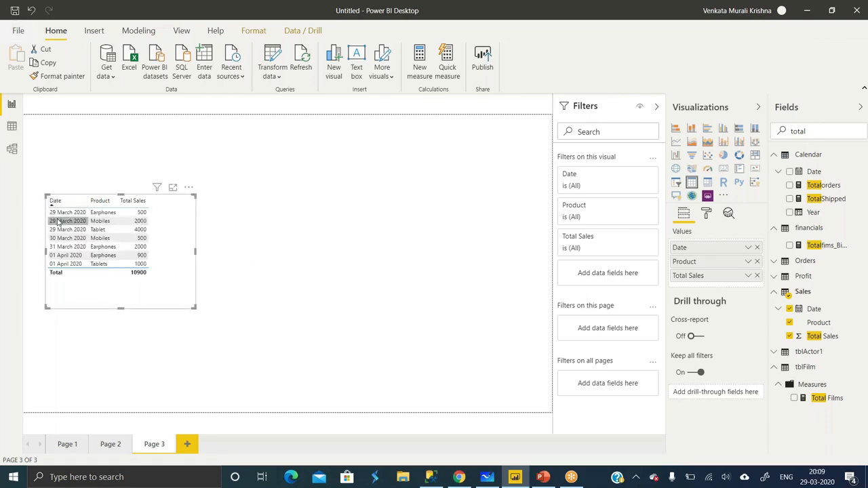
left_click(109, 205)
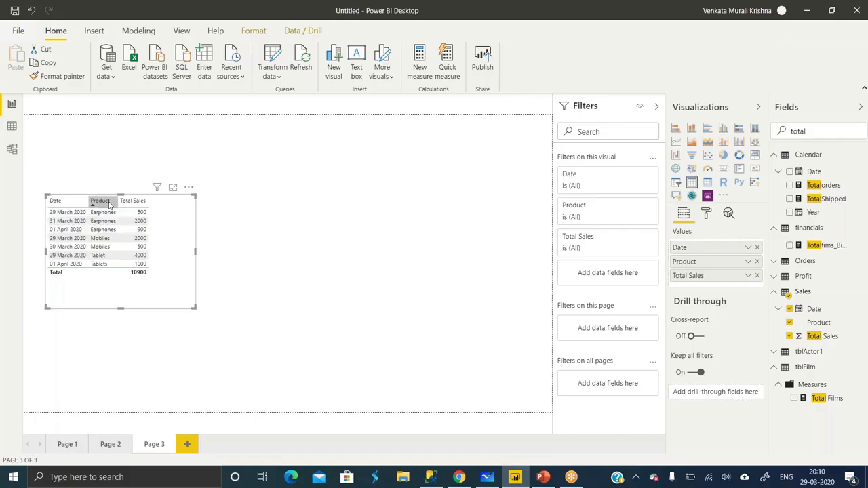
left_click(62, 207)
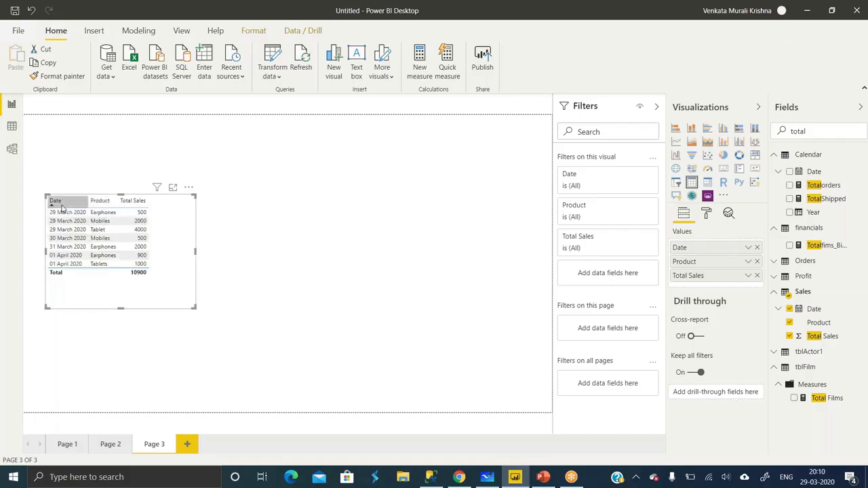
left_click(102, 204)
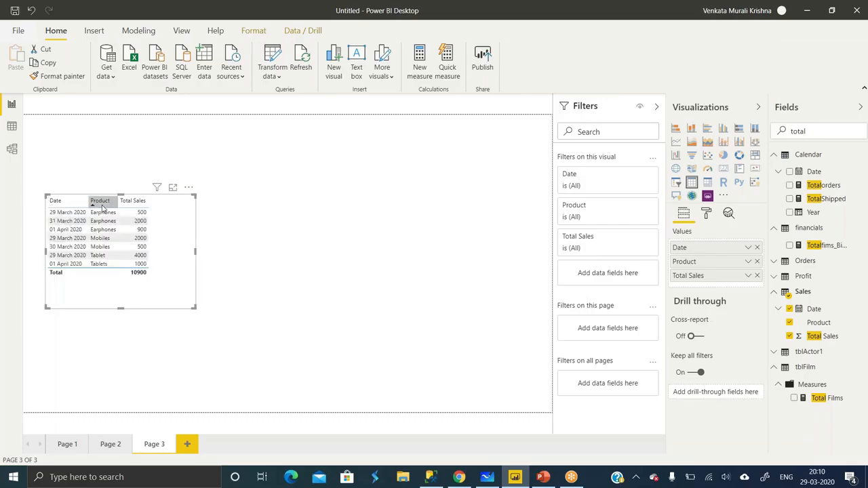
left_click(55, 206)
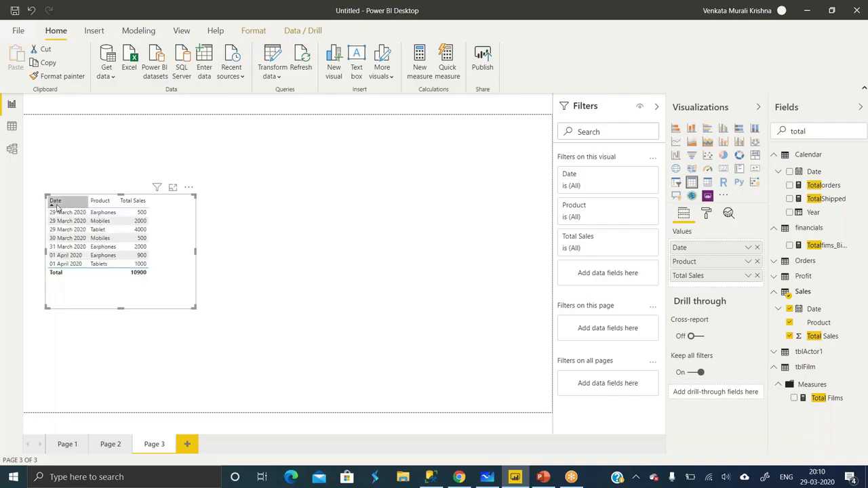
left_click(108, 203)
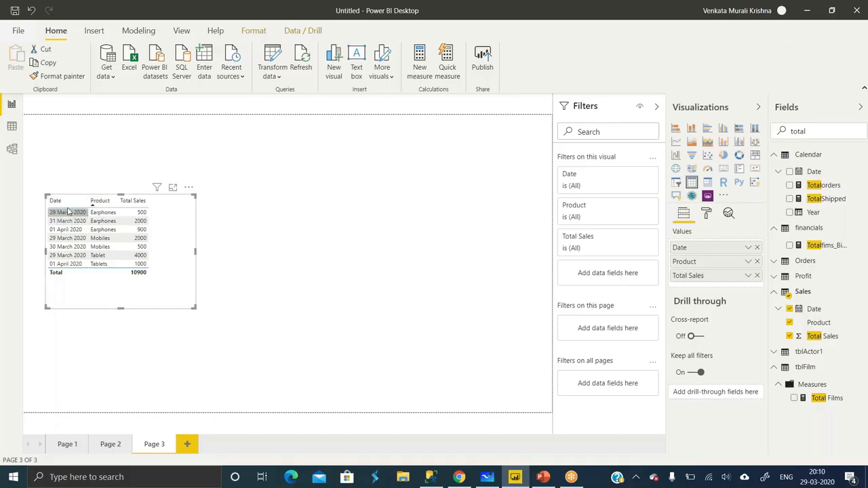
left_click(66, 208)
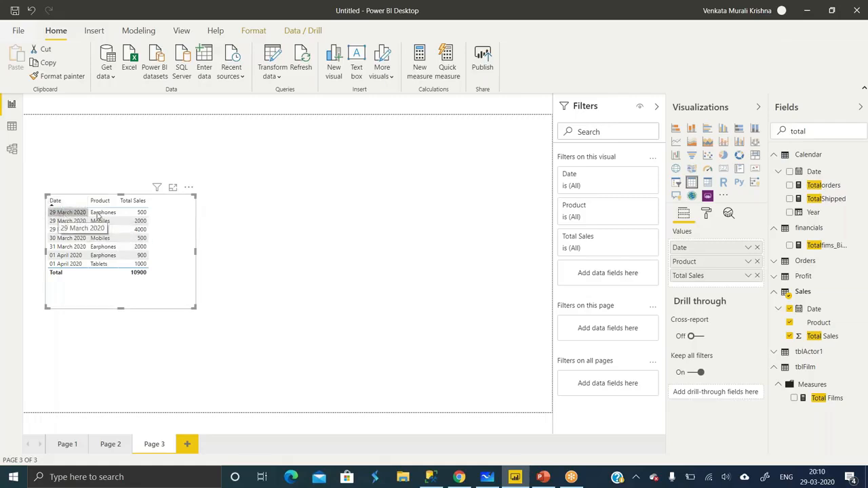
Step: Duplicate the Sales table visual and place the copy beside the original
key("ctrl+c")
key("ctrl+v")
left_click_drag(210, 247, 385, 259)
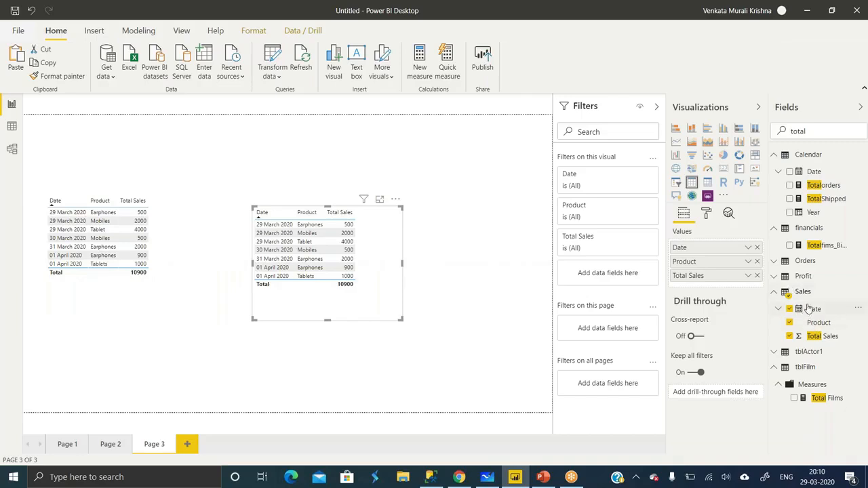
Step: Replace the copied table's Sales Date with the Date field from Profit, shown as plain dates
left_click(774, 278)
left_click_drag(700, 248, 699, 252)
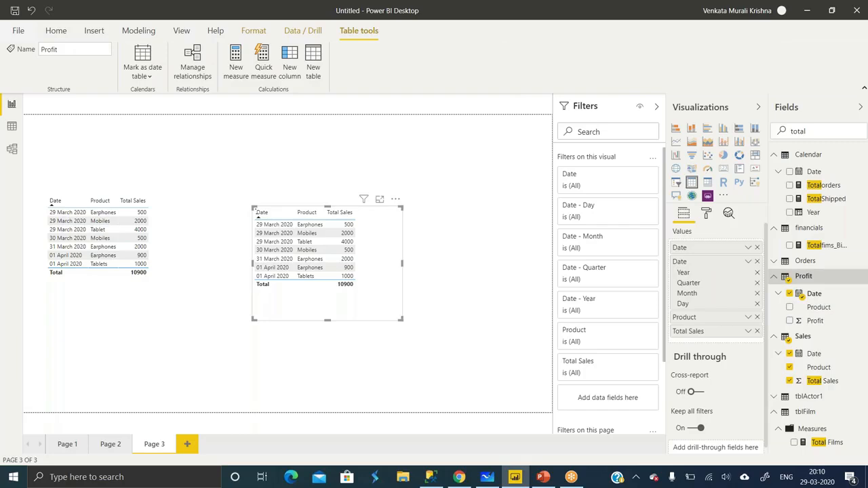
left_click(748, 248)
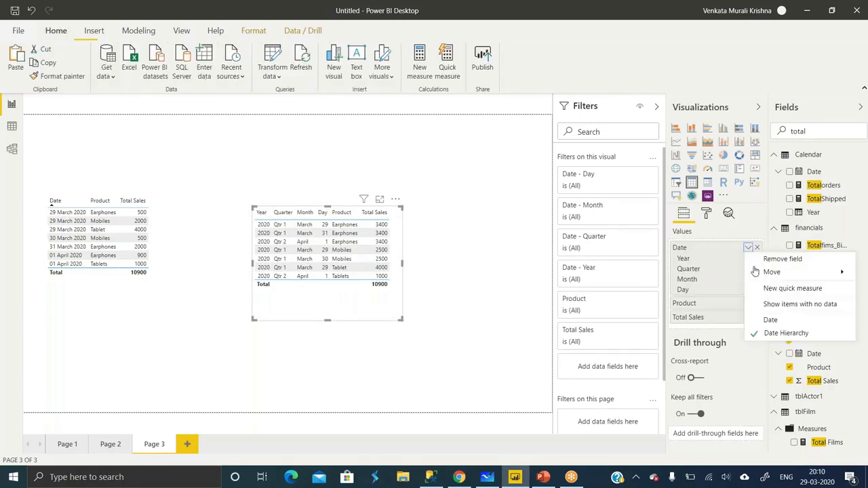
left_click(767, 321)
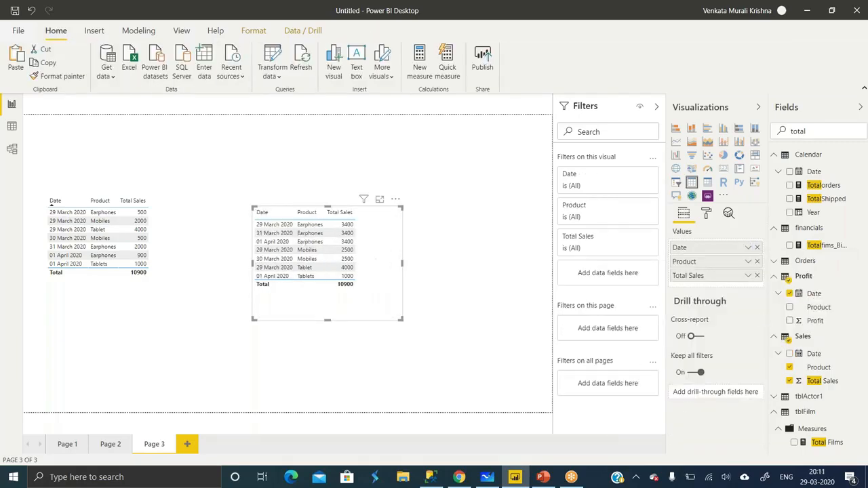
left_click(757, 262)
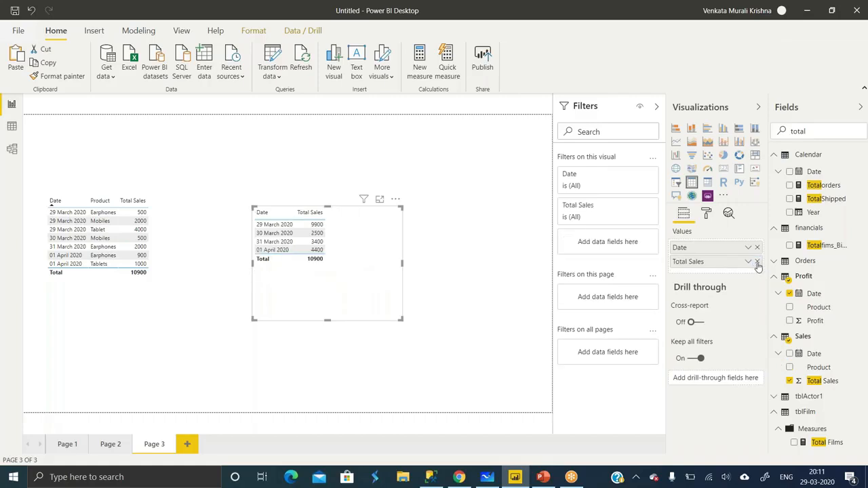
left_click(758, 262)
left_click(789, 368)
left_click(790, 381)
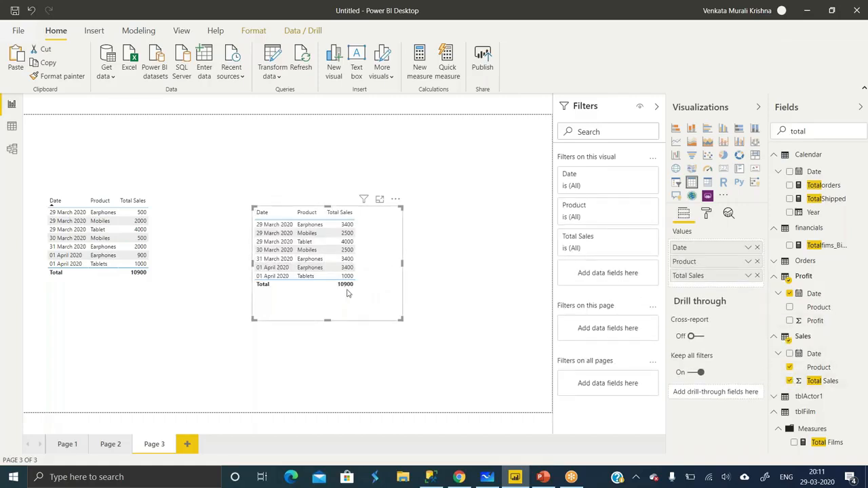
Step: Replace Product and Total Sales from Sales in the copied table with Product and Profit from the Profit table
left_click(789, 368)
left_click(789, 381)
left_click(789, 307)
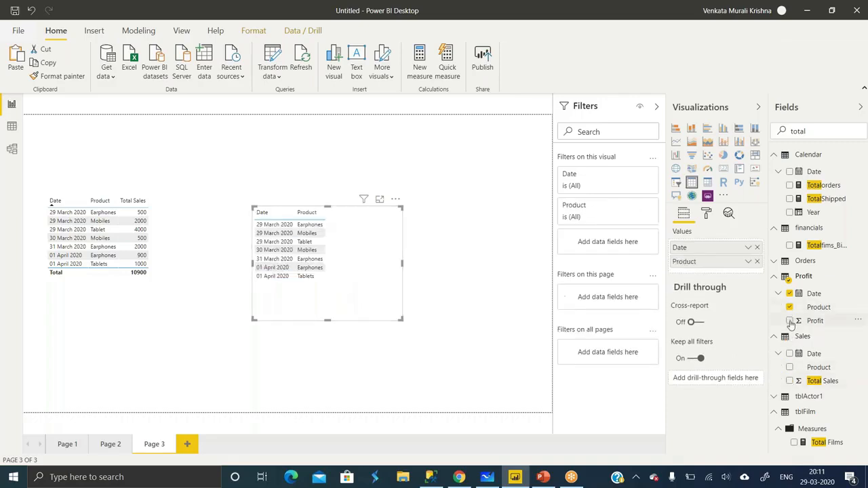
left_click(789, 321)
Step: Arrange the Sales and Profit table visuals side by side with a wider gap between them
left_click_drag(387, 290, 378, 278)
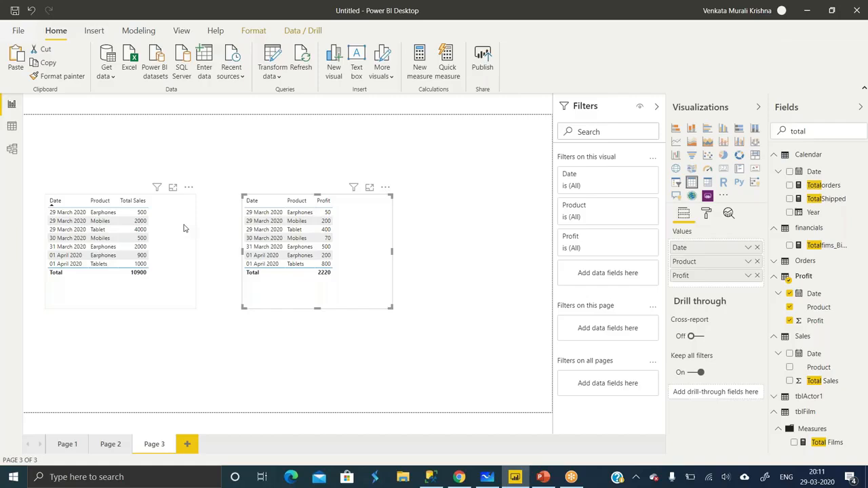
left_click_drag(186, 192, 184, 152)
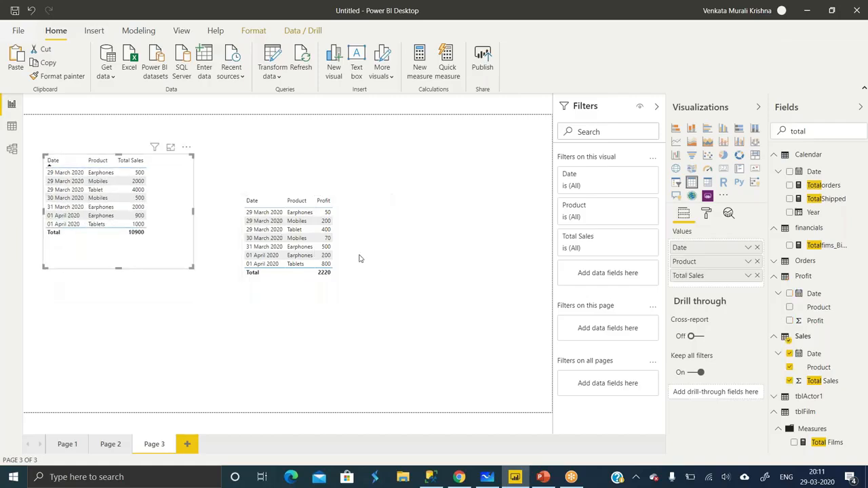
left_click_drag(393, 238, 418, 217)
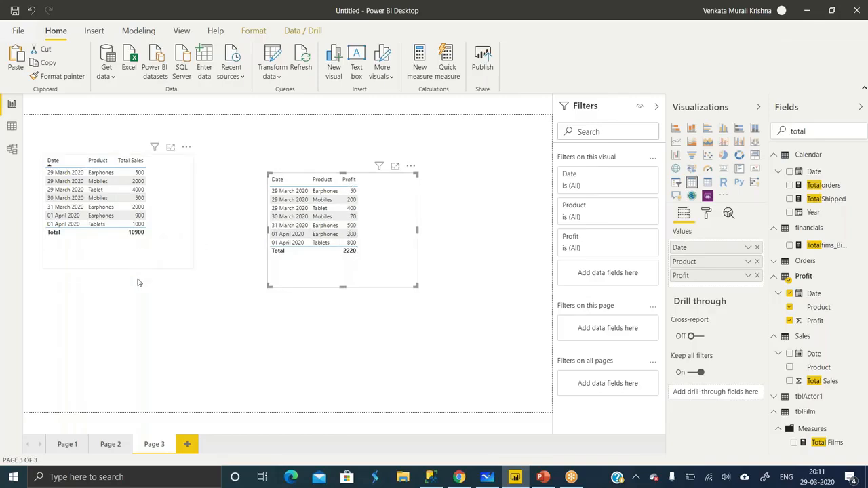
left_click_drag(139, 236, 139, 262)
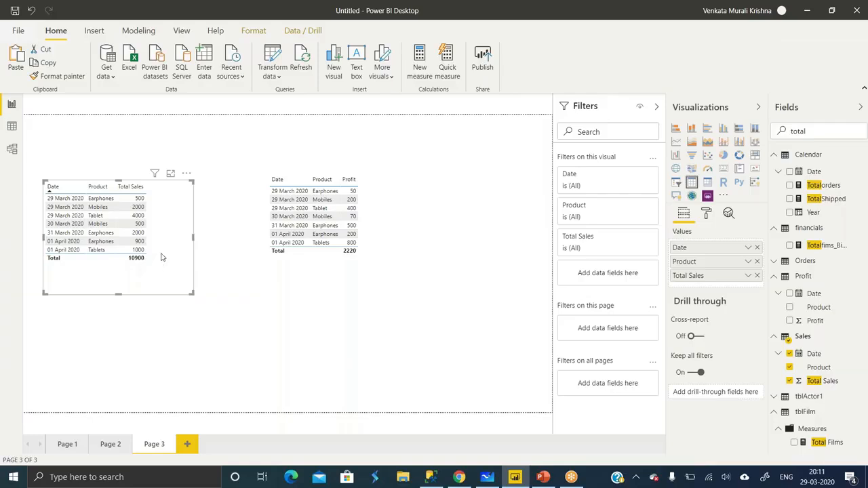
Step: Add the Profit field from the Profit table to the Sales table visual and deselect the visual
left_click_drag(814, 320, 165, 253)
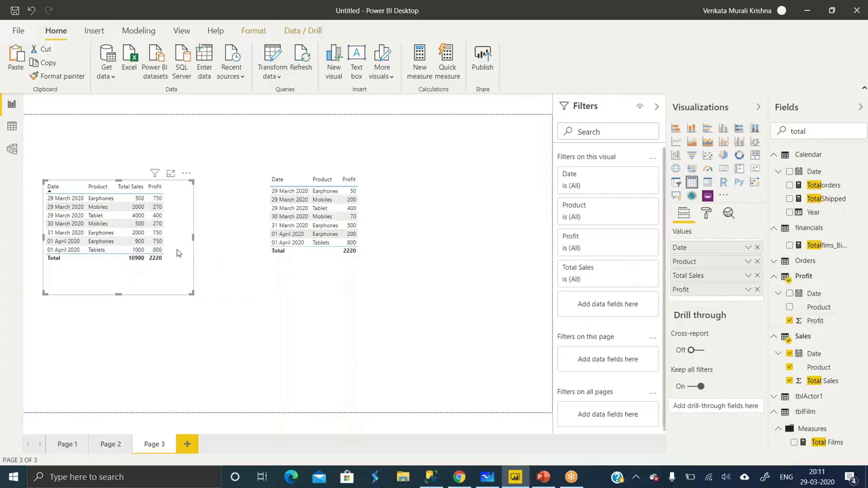
left_click(197, 243)
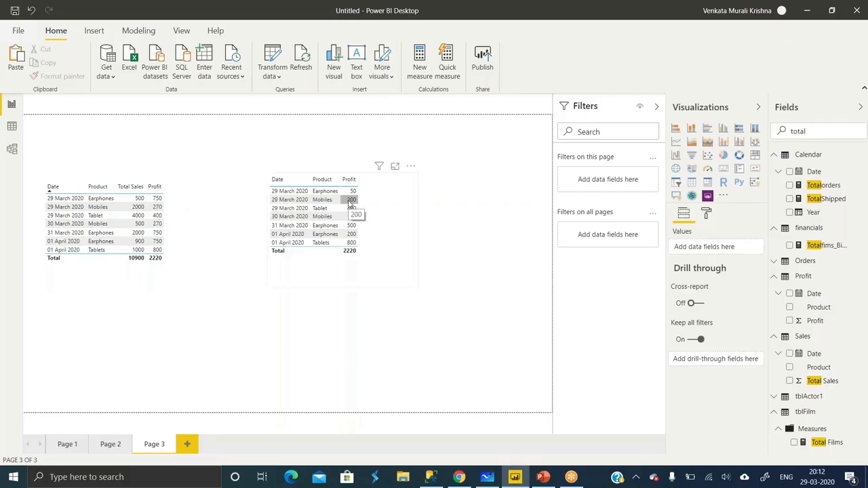
Step: Check the Sales–Profit relationship in the model diagram against the Profit values in the report tables
left_click(12, 150)
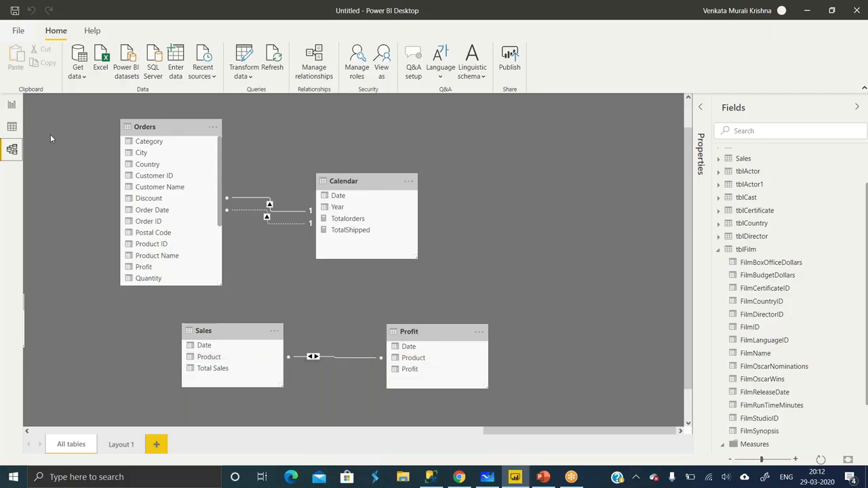
left_click(12, 105)
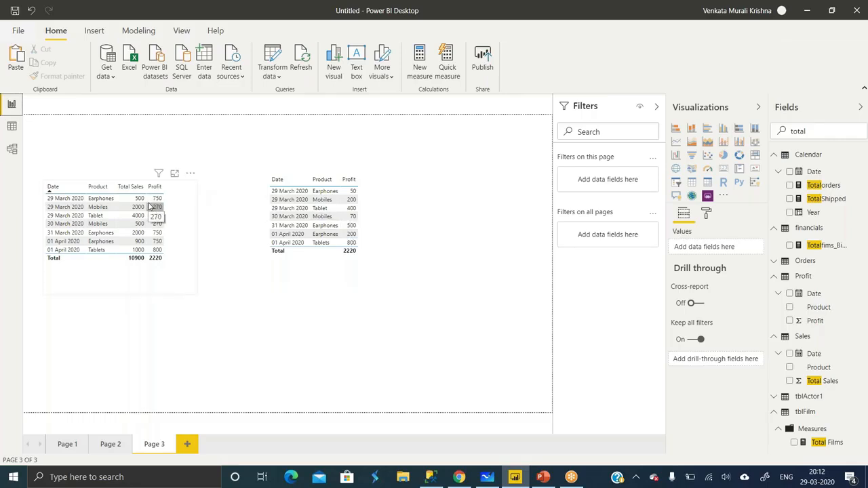
Step: Replace the Sales–Profit relationship on Product with an active many-to-many relationship on Date, with cross filter direction set to Both
left_click(11, 151)
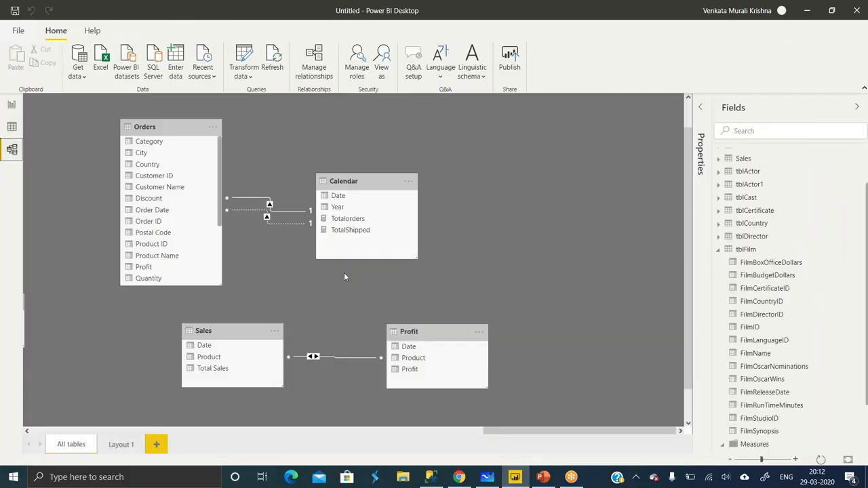
right_click(349, 359)
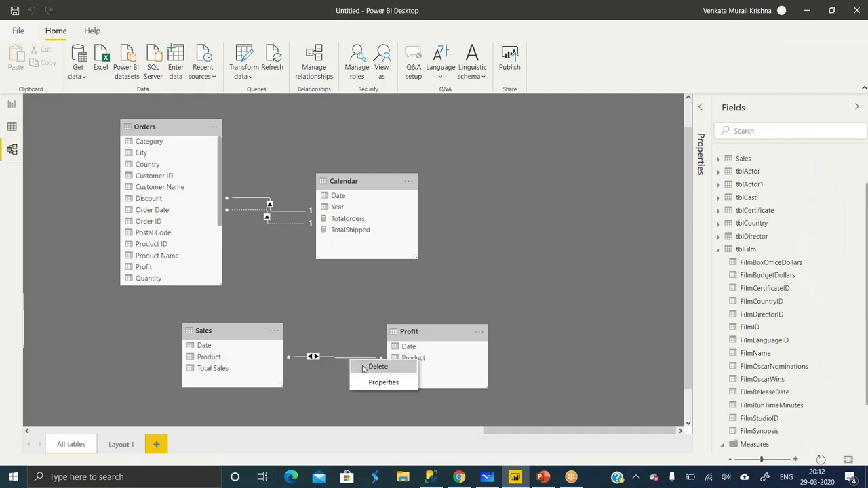
left_click(362, 367)
left_click(495, 255)
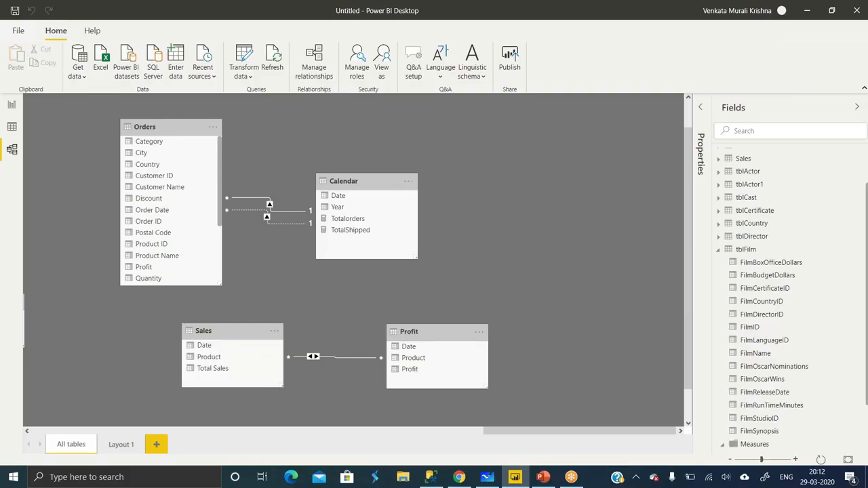
left_click_drag(203, 345, 410, 347)
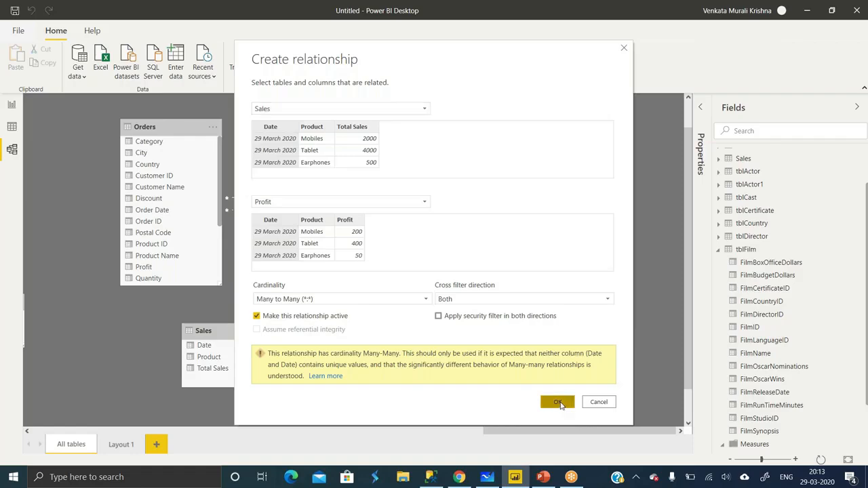
left_click(557, 402)
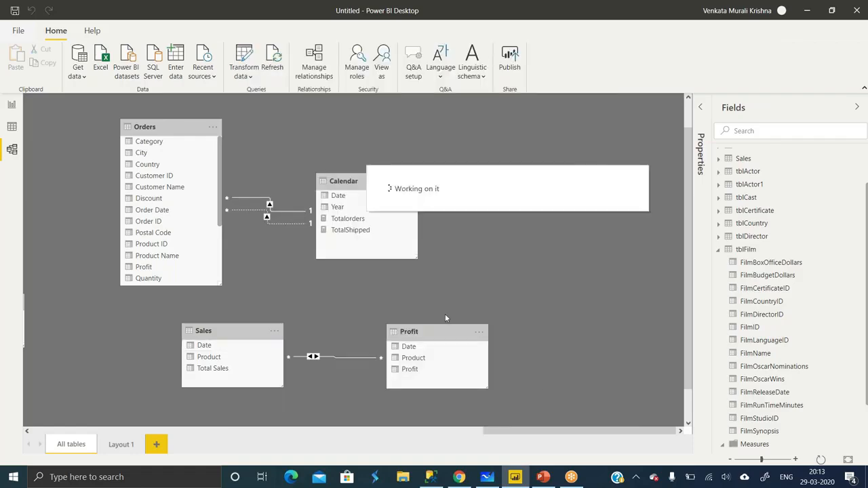
Step: Move the Sales and Profit table visuals up toward the top edge of the report page
left_click(12, 106)
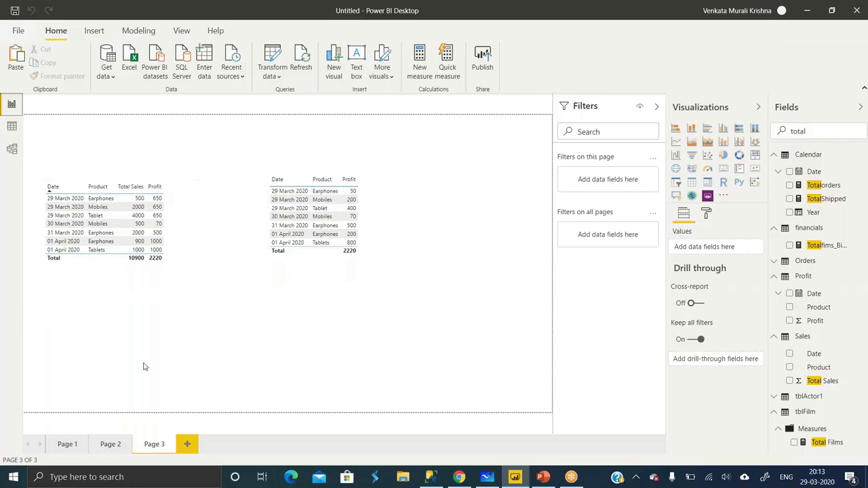
left_click_drag(147, 278, 146, 271)
left_click_drag(381, 248, 389, 203)
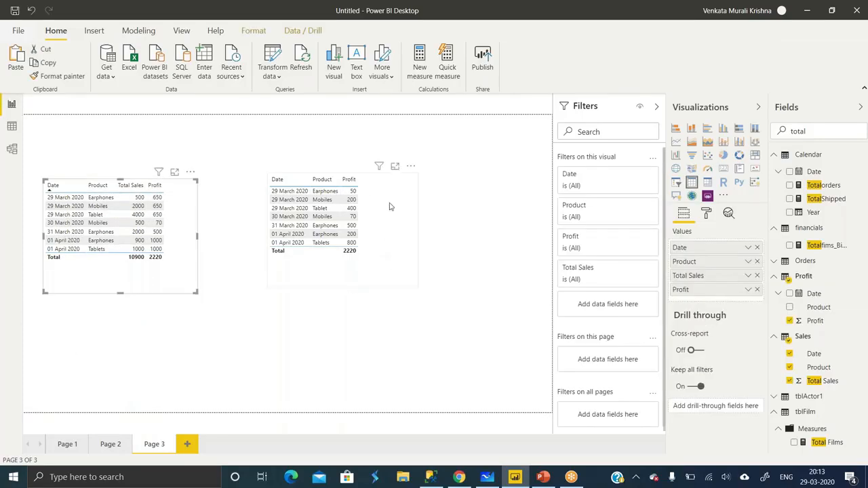
left_click_drag(160, 273, 115, 210)
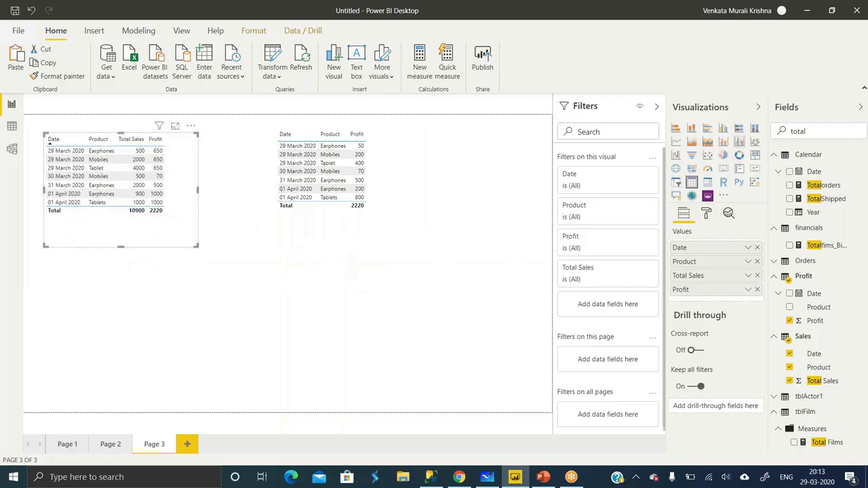
left_click(722, 129)
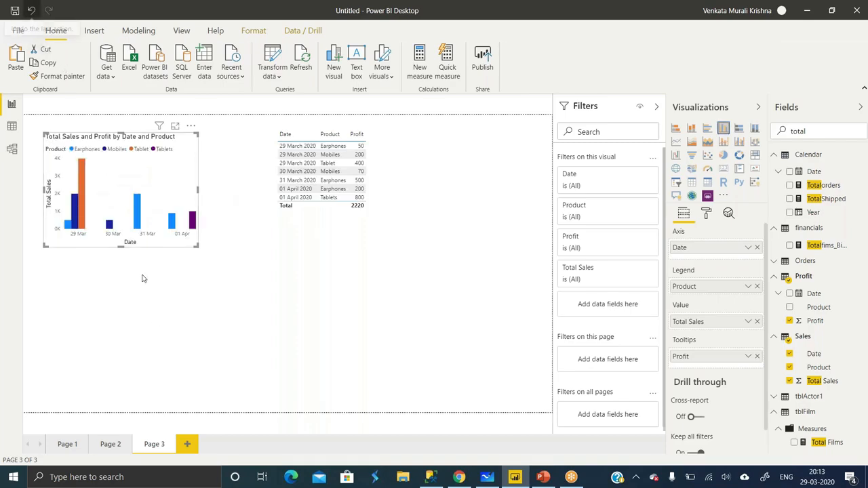
key("ctrl+z")
left_click(156, 319)
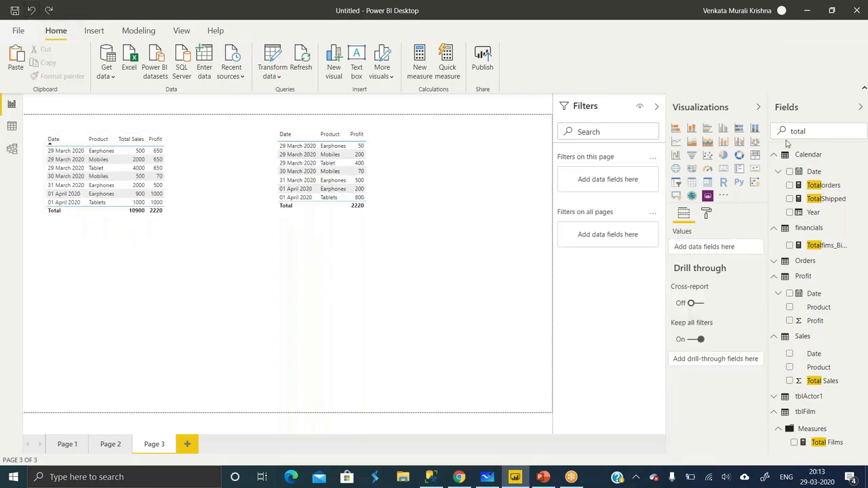
Step: Add a wide clustered column chart below the two tables, with Product from the Profit table on its axis
left_click(723, 128)
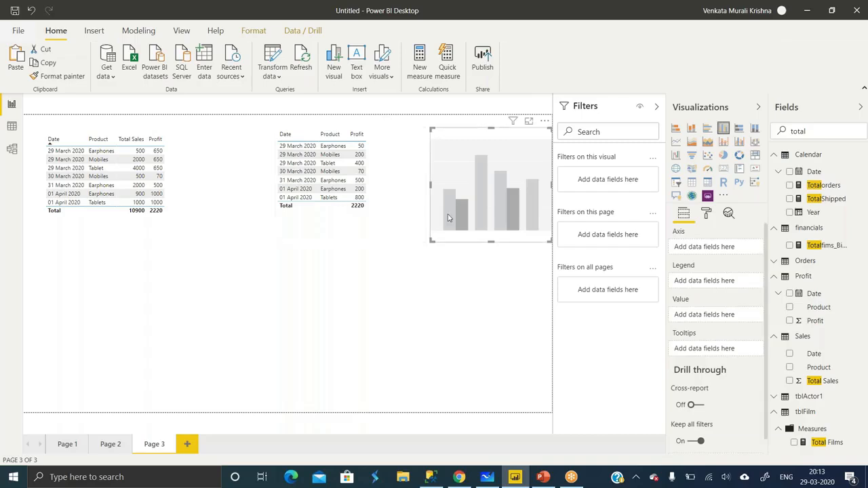
left_click_drag(436, 223, 311, 292)
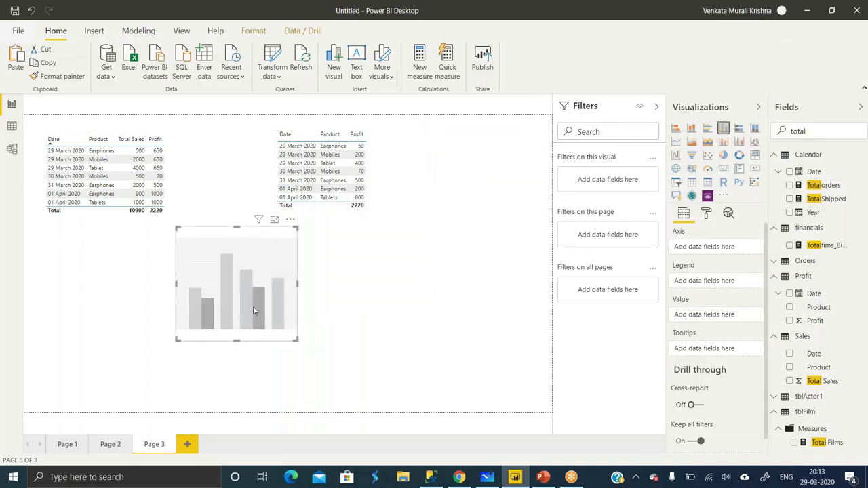
left_click_drag(253, 306, 225, 344)
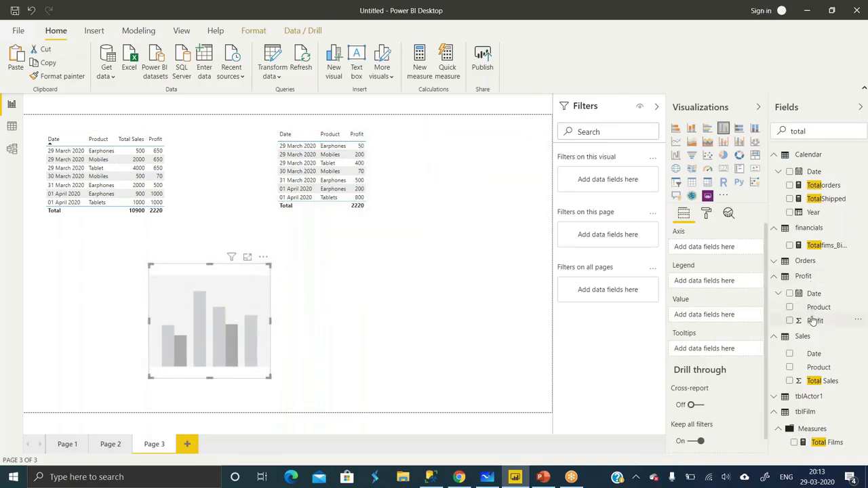
left_click_drag(817, 309, 504, 320)
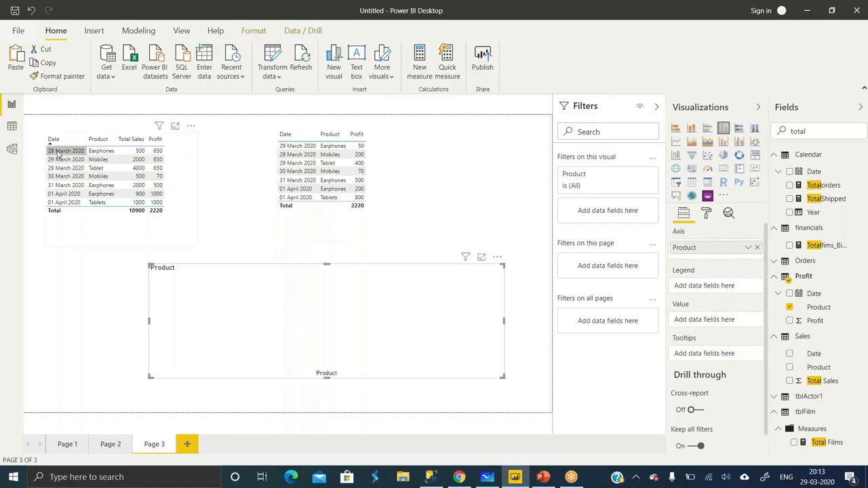
Step: Create a calculated table with the formula Datedim = DISTINCT(Sales[Date])
left_click(12, 149)
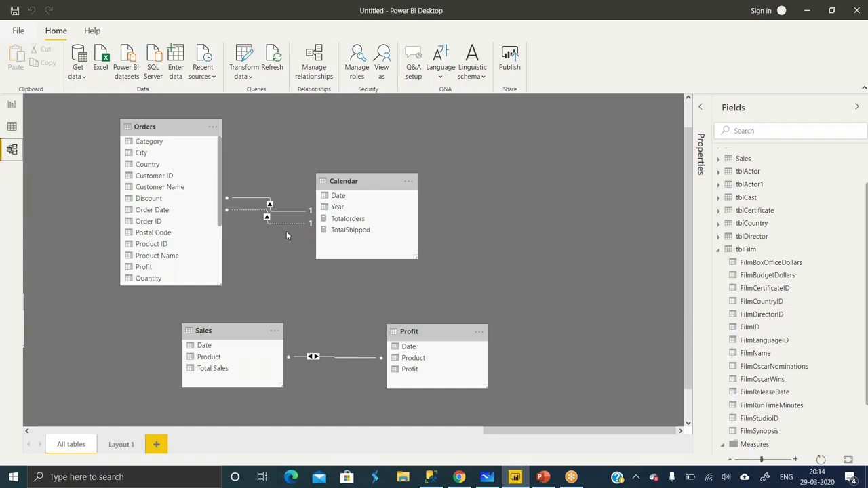
left_click(12, 105)
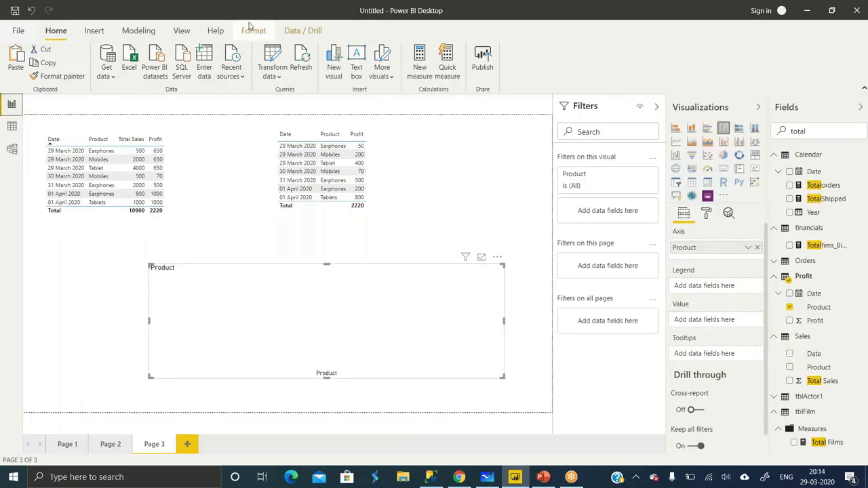
left_click(138, 30)
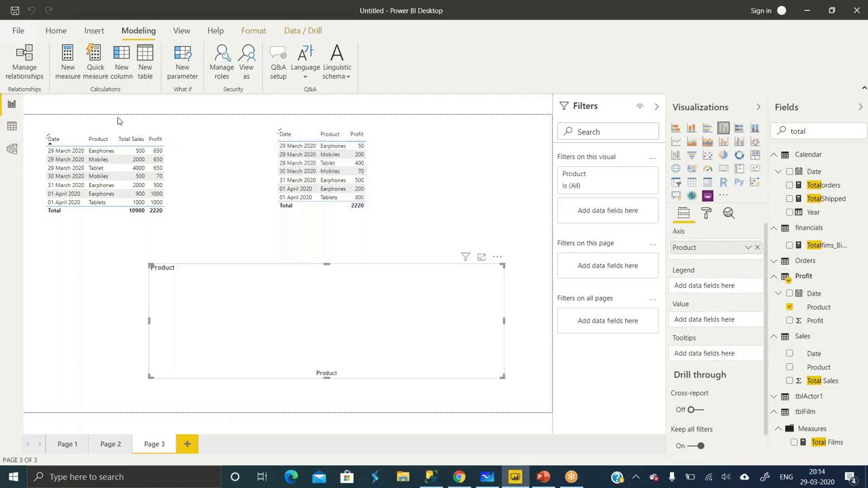
type("Datedim")
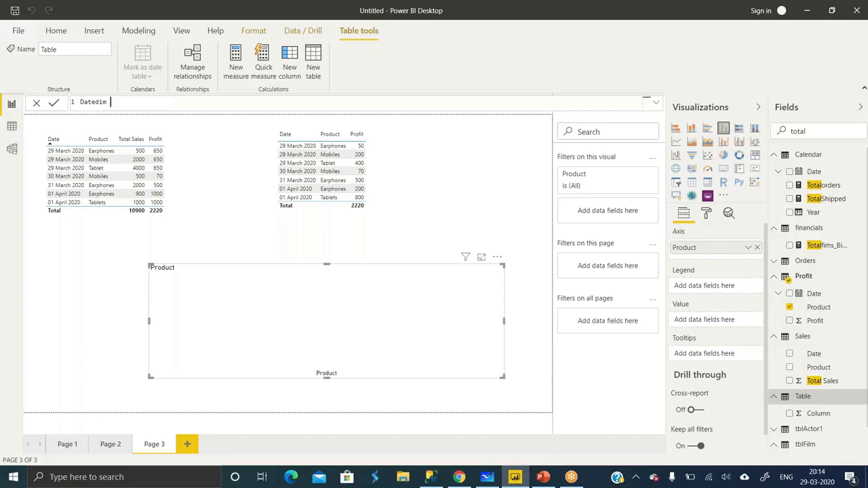
type(" = DISTINCT(date")
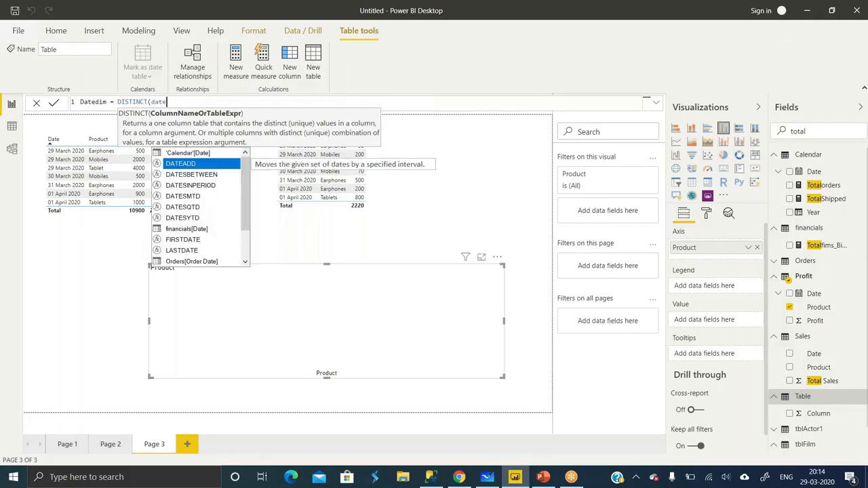
type("s")
key("BackSpace")
key("BackSpace")
key("BackSpace")
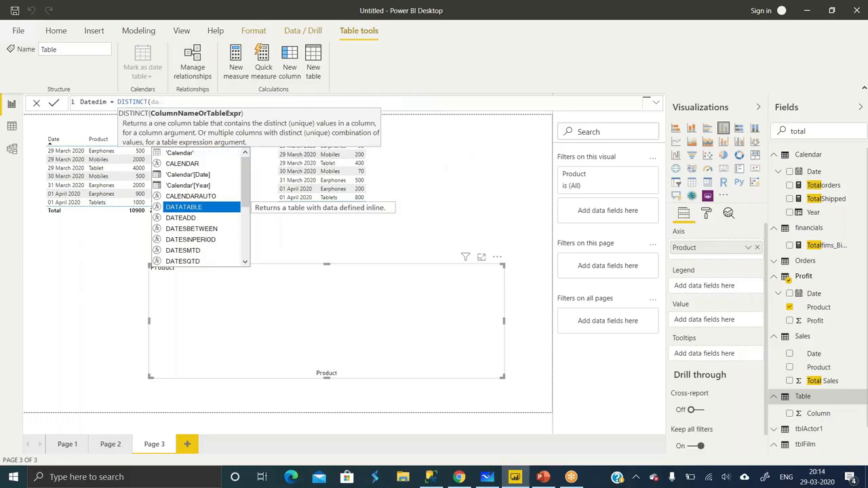
key("BackSpace")
type("sales")
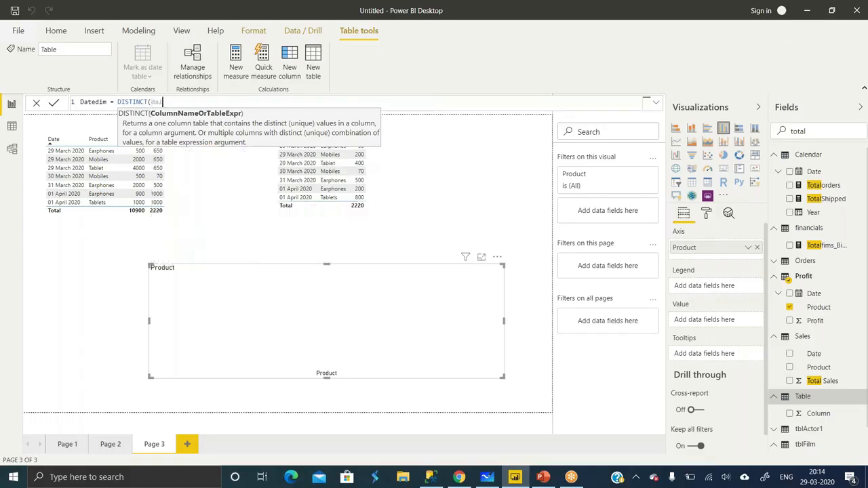
key("BackSpace")
key("BackSpace")
key("BackSpace")
key("BackSpace")
key("BackSpace")
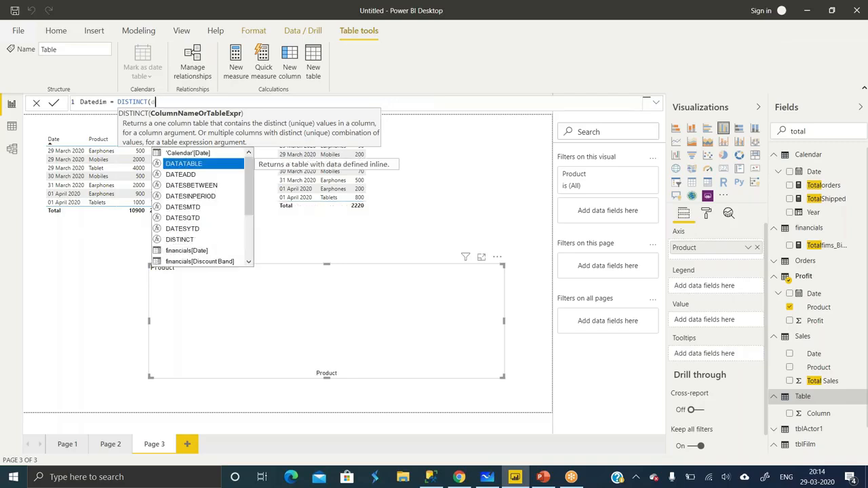
type("sales")
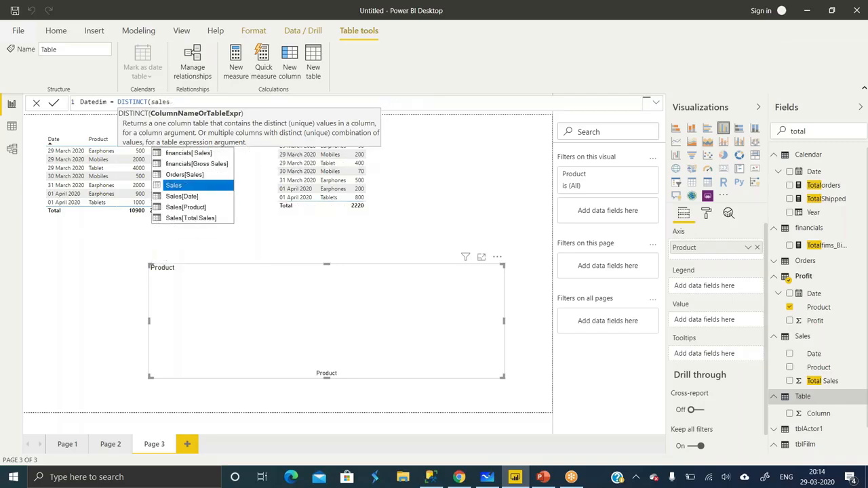
key("Down")
key("Tab")
type("))")
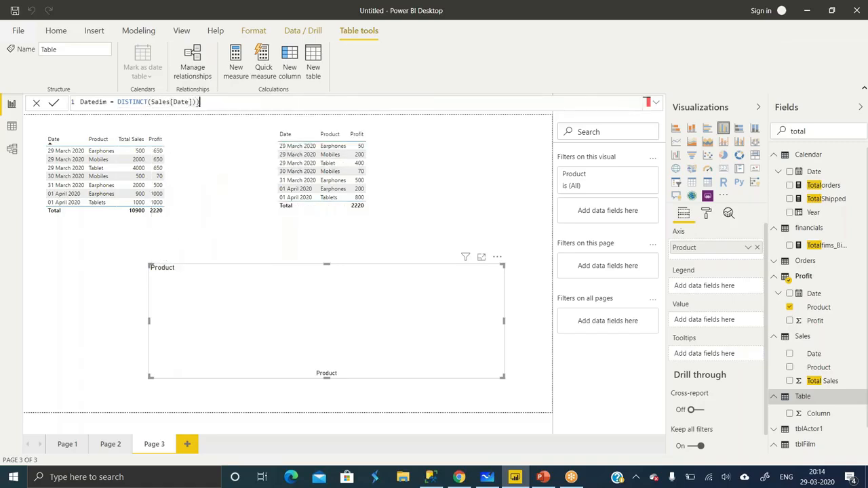
key("BackSpace")
left_click(53, 103)
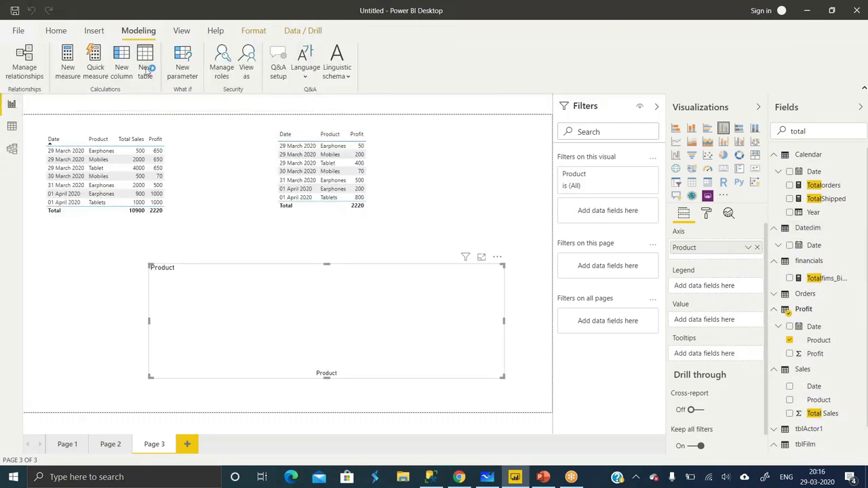
Step: Create a calculated table with the formula ProductDim = DISTINCT(Orders[Product Name])
left_click(146, 72)
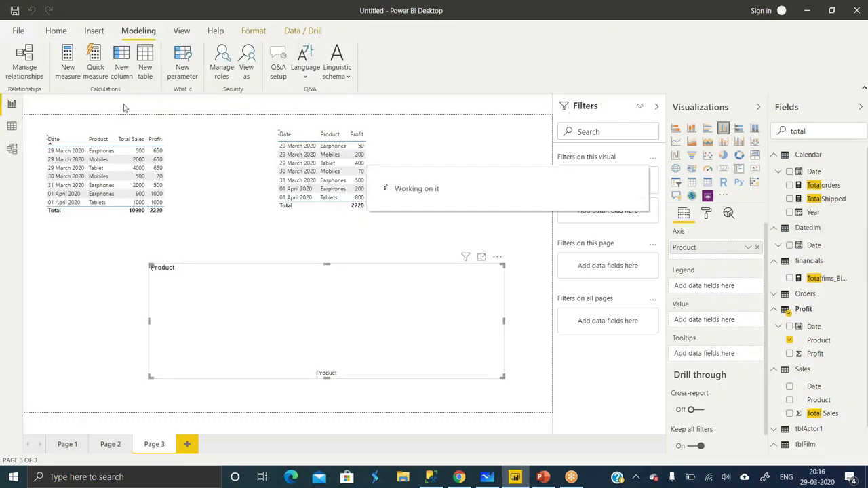
type("ProductDi")
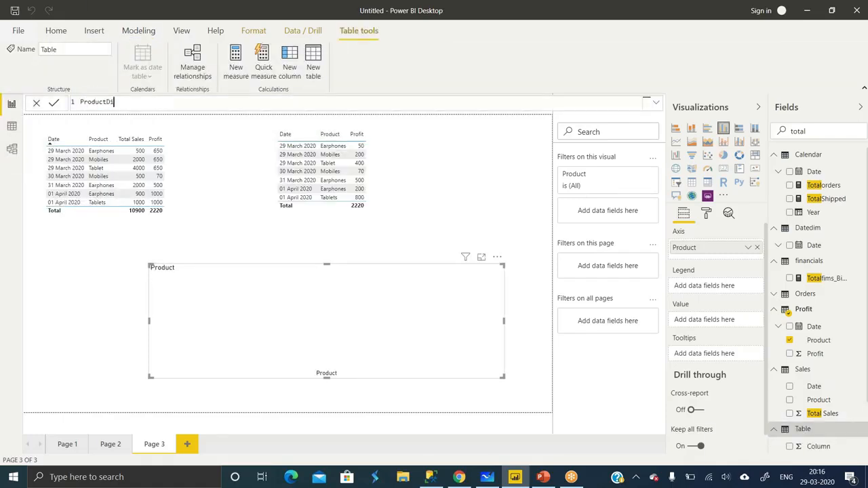
type("m = DISTIN")
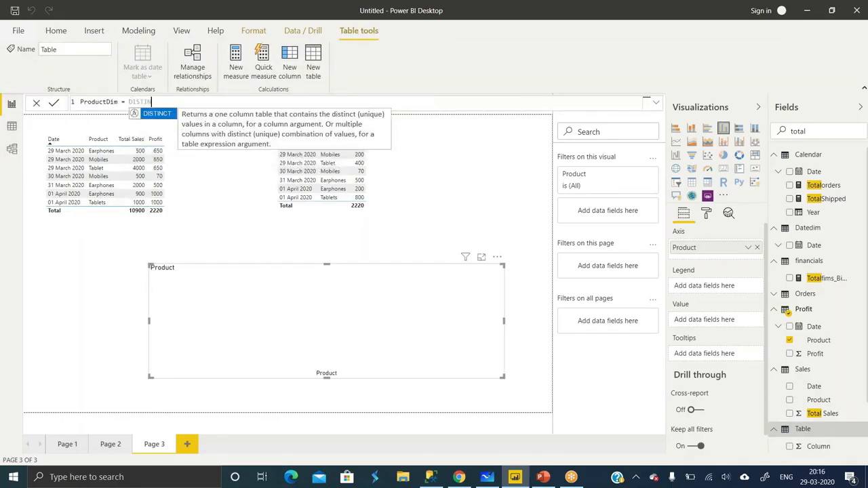
type("CT(produc")
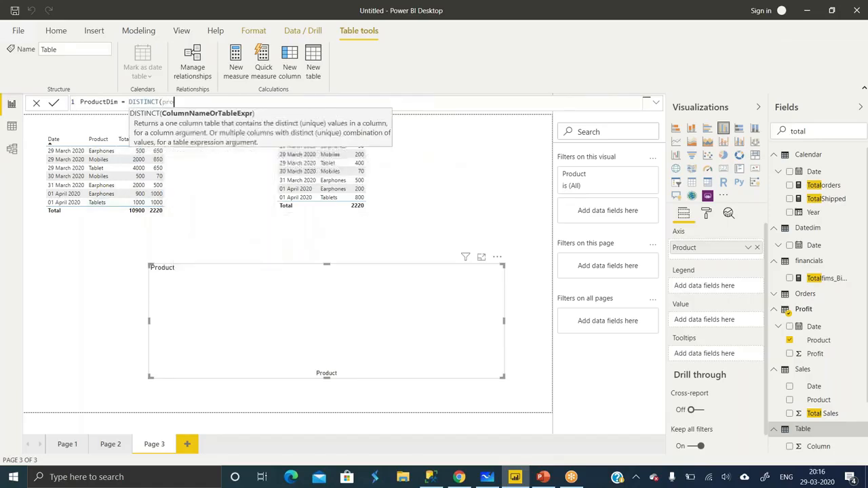
key("Down")
key("Down")
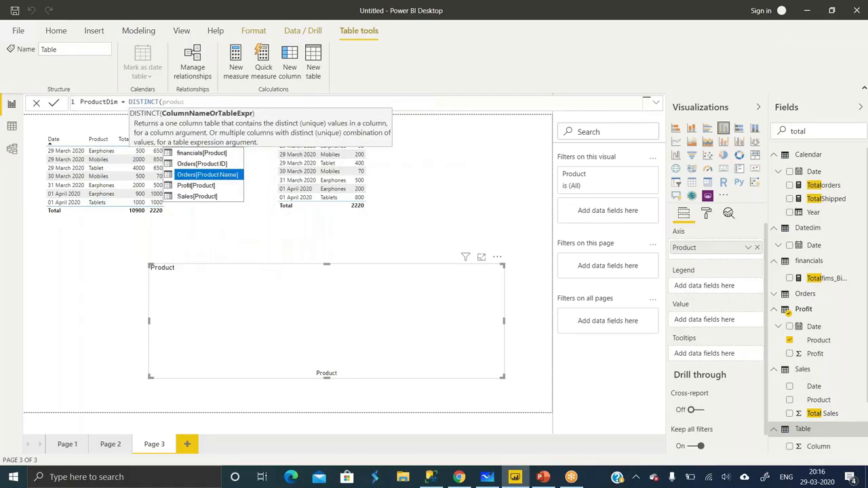
key("Tab")
type(")")
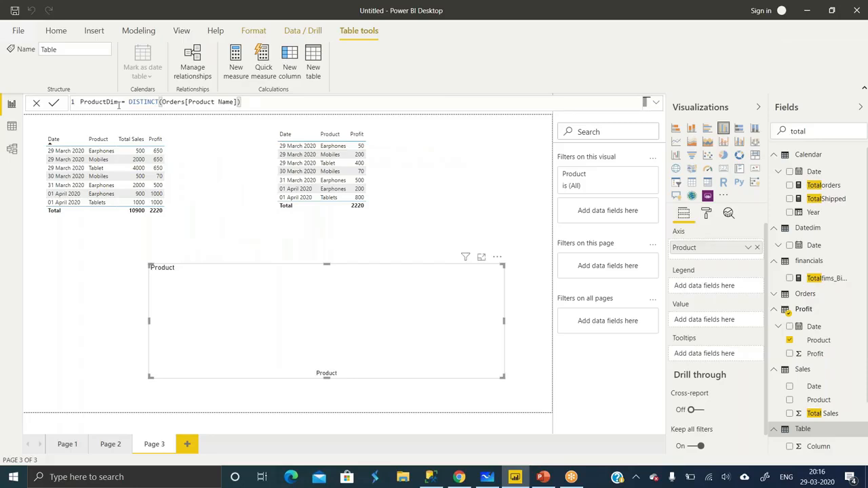
key("Return")
Step: Move the ProductDim table in the model diagram down beside the Datedim and Profit tables
left_click(12, 149)
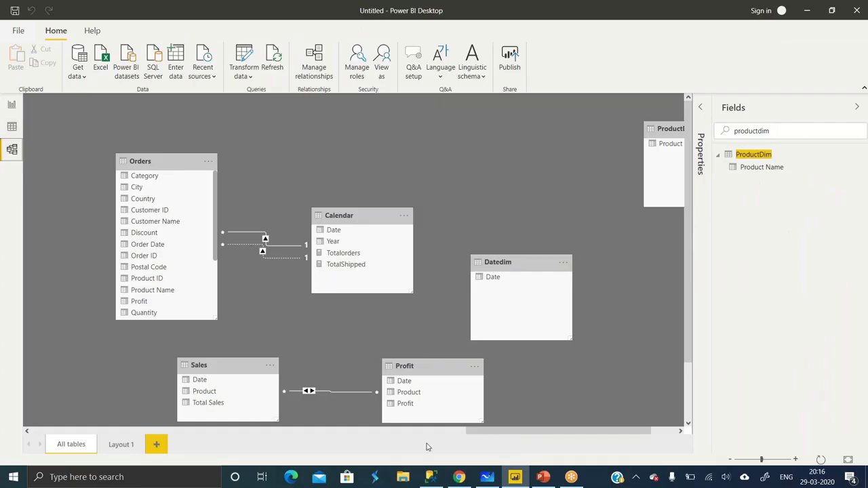
left_click_drag(497, 430, 576, 427)
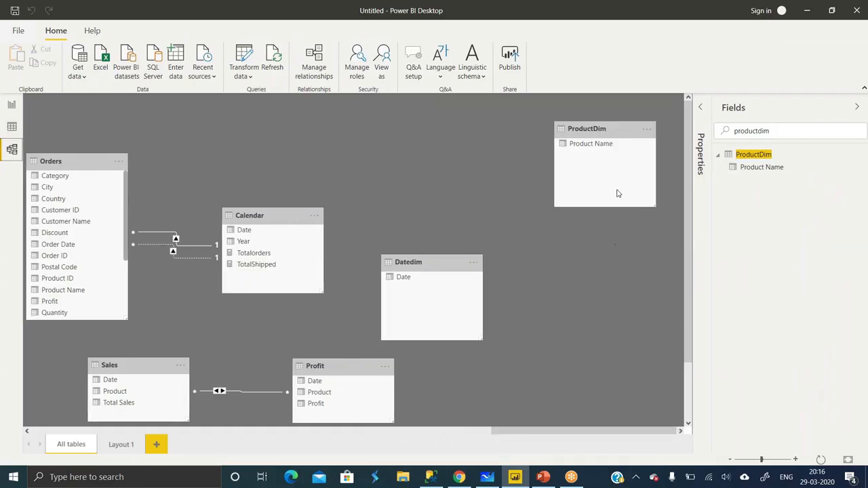
left_click_drag(604, 142, 570, 346)
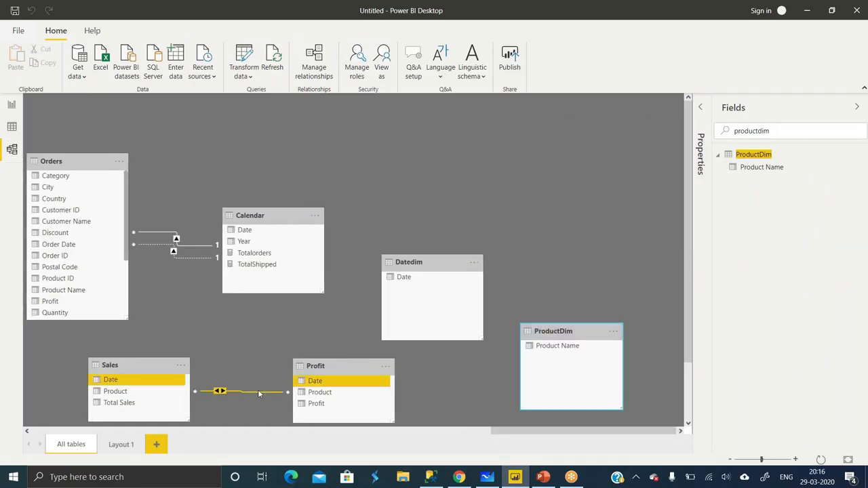
Step: Delete the relationship between the Date columns of the Sales and Profit tables
right_click(257, 390)
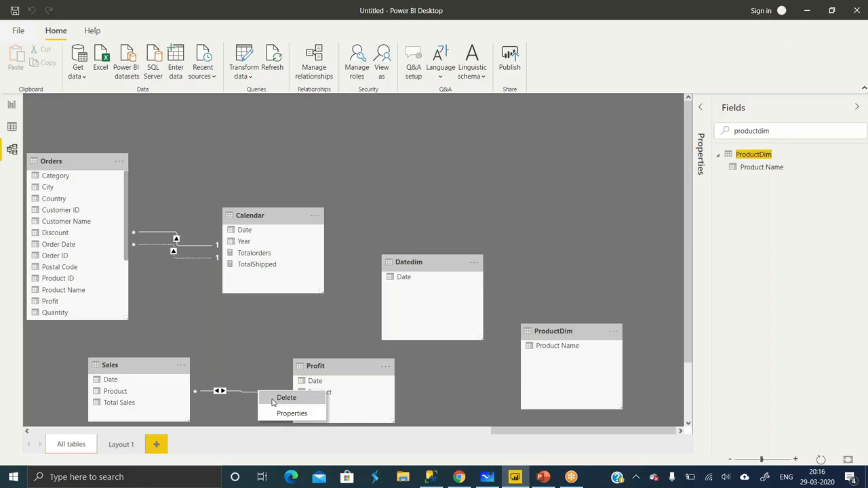
left_click(278, 398)
left_click(482, 255)
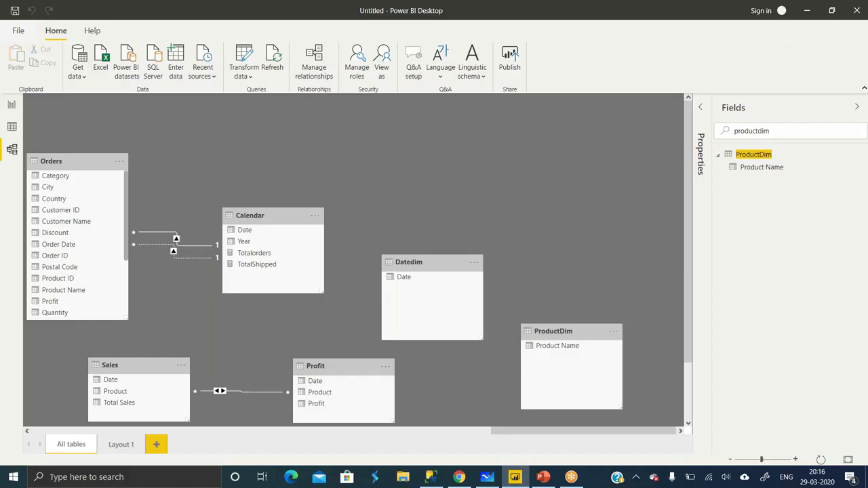
Step: Rearrange the Profit and Sales tables around Datedim and relate Datedim's Date column to Date in both Sales and Profit
left_click_drag(325, 364, 588, 262)
left_click_drag(140, 369, 418, 362)
mouse_move(424, 263)
left_mouse_down()
mouse_move(405, 211)
mouse_move(390, 372)
left_mouse_up()
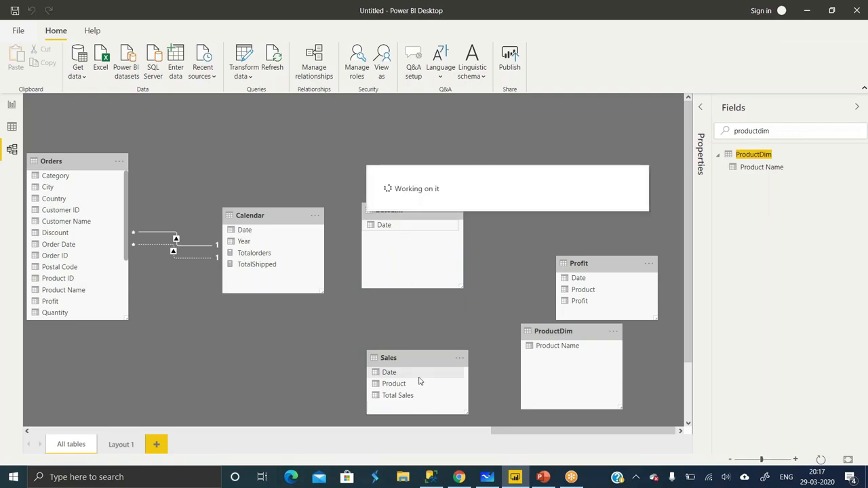
left_click_drag(383, 226, 579, 278)
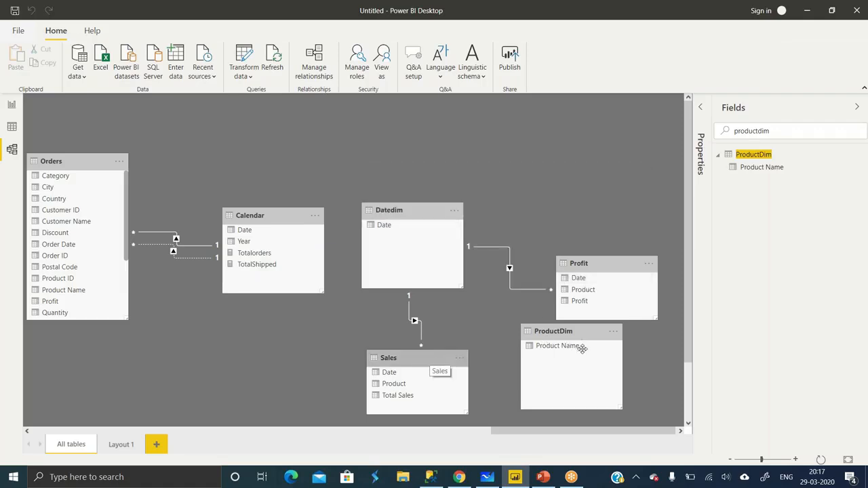
Step: Relate ProductDim's Product Name column to the Product columns of the Sales and Profit tables
left_click_drag(558, 347, 399, 385)
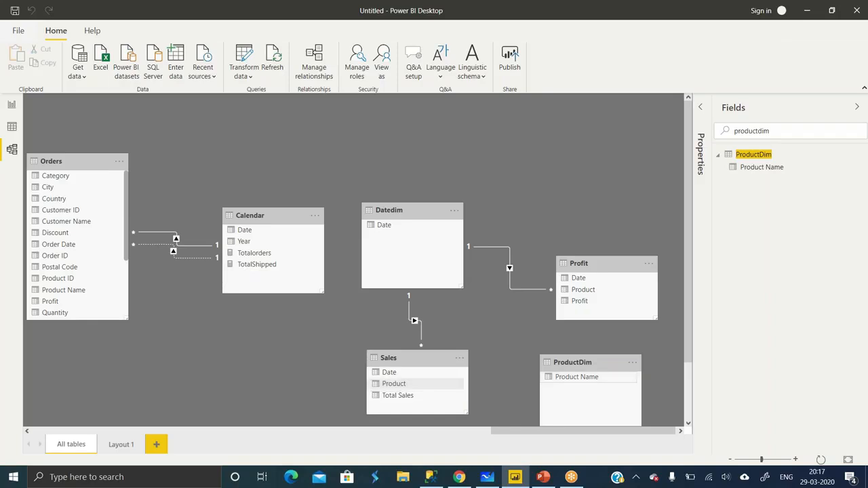
left_click(557, 376)
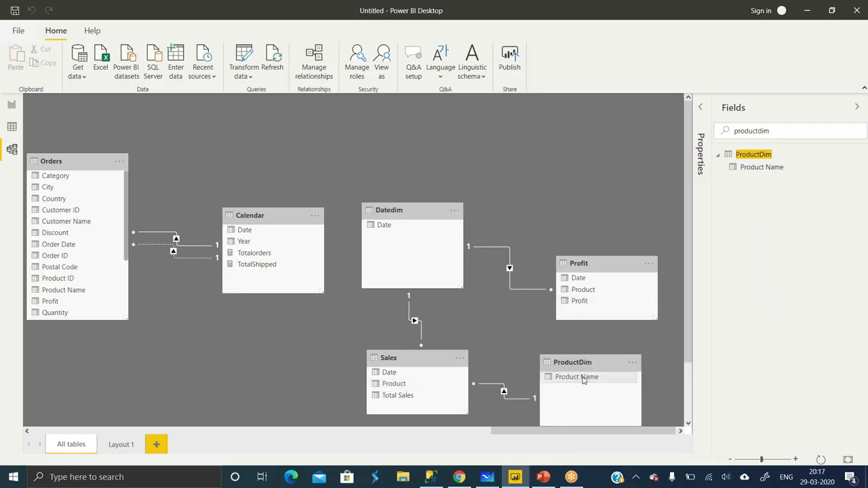
left_click_drag(578, 377, 581, 289)
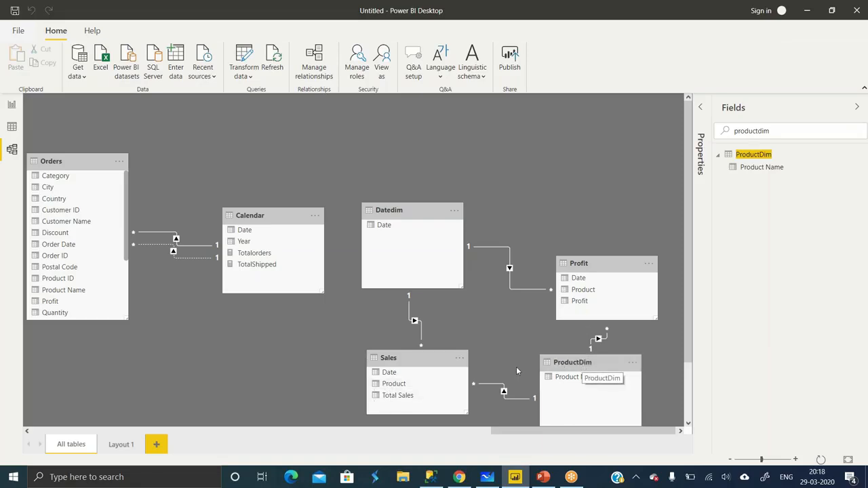
Step: Hide the Product column of the Sales table through its properties
left_click(410, 384)
scroll(410, 384, "down", 1)
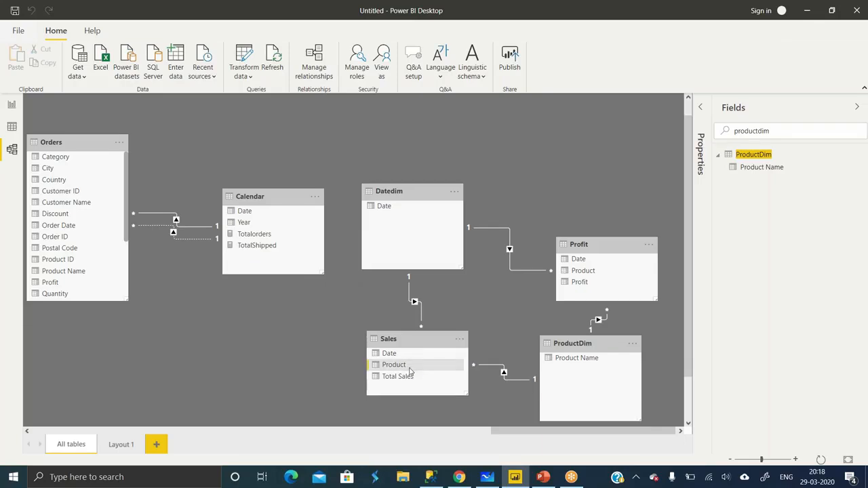
left_click(701, 112)
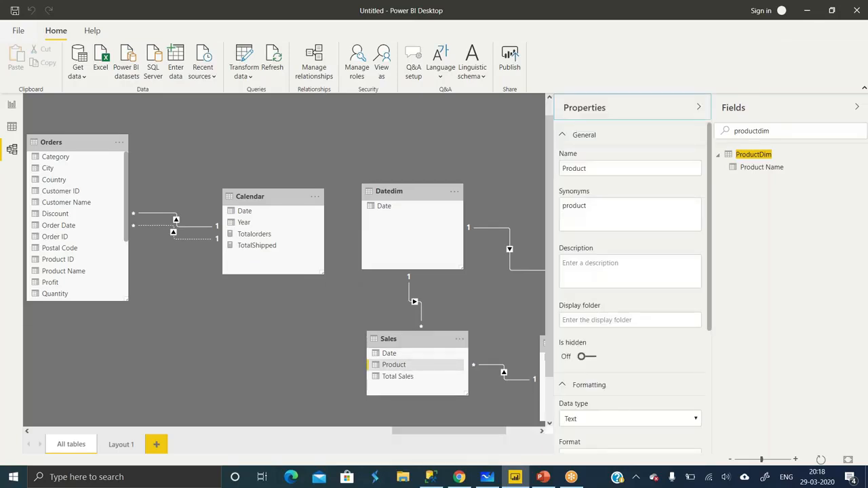
left_click(587, 357)
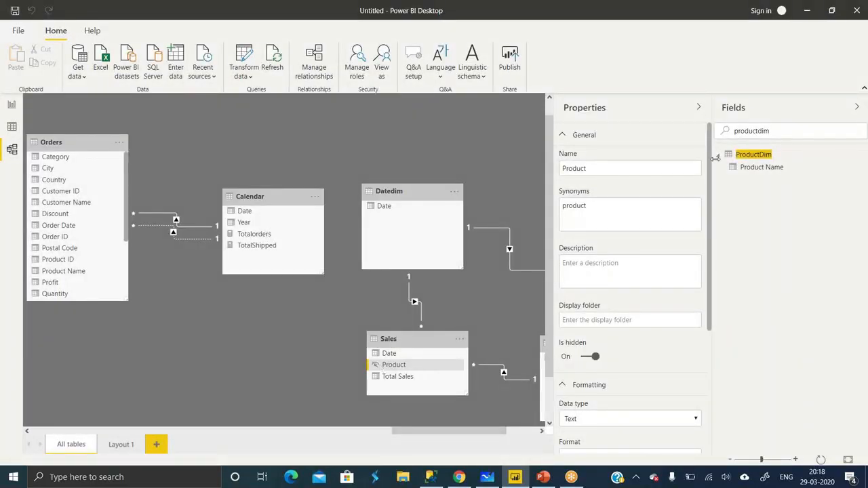
left_click(697, 110)
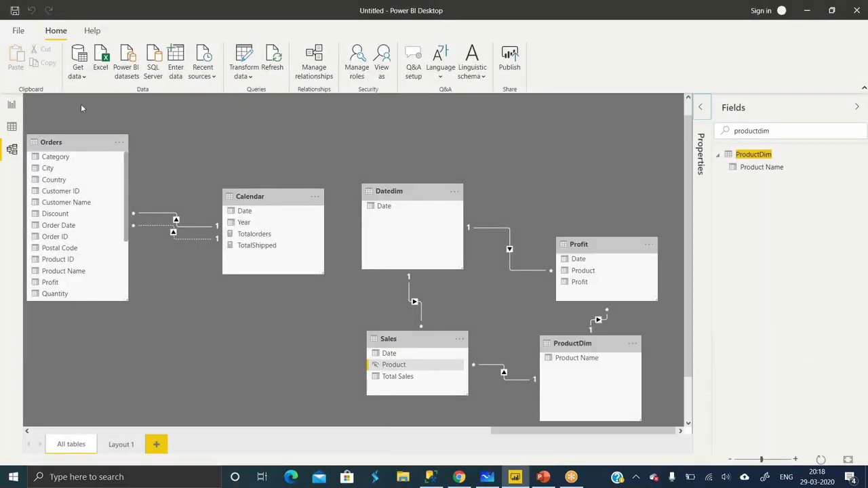
Step: On Page 3, put ProductDim's Product Name on the column chart's axis instead of Product and add Total Sales and Profit as values
left_click(11, 106)
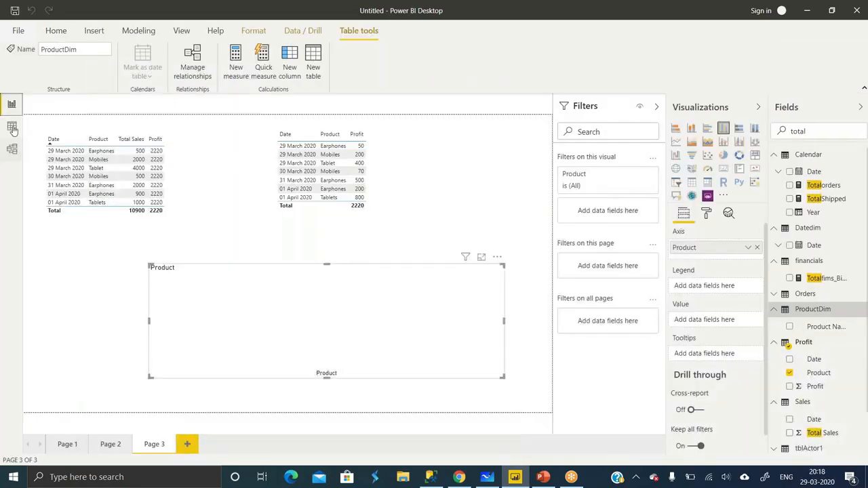
left_click_drag(384, 328, 363, 367)
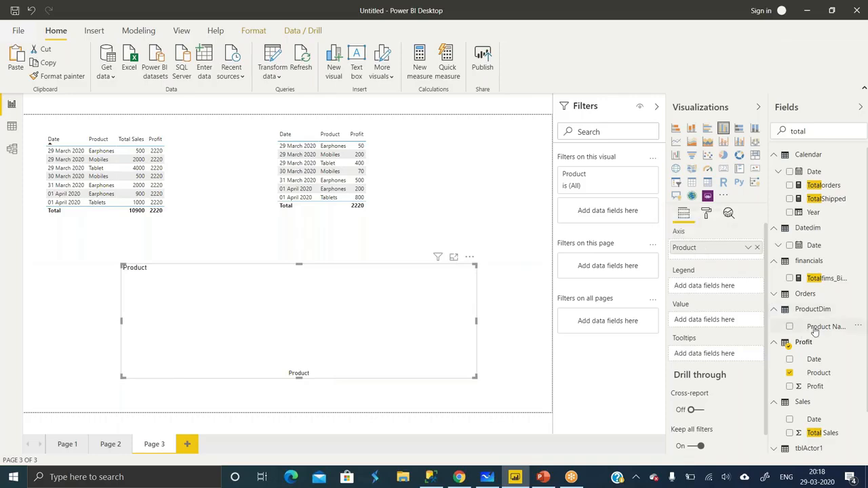
left_click_drag(815, 330, 750, 252)
left_click(756, 248)
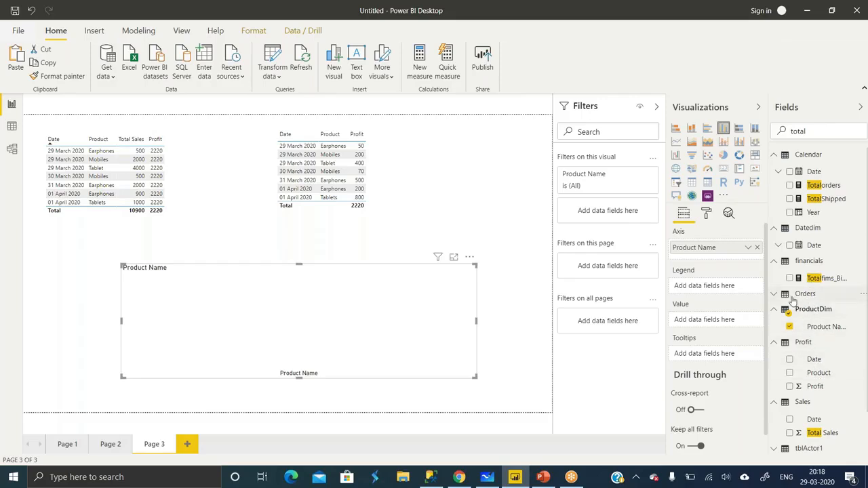
left_click_drag(816, 433, 718, 333)
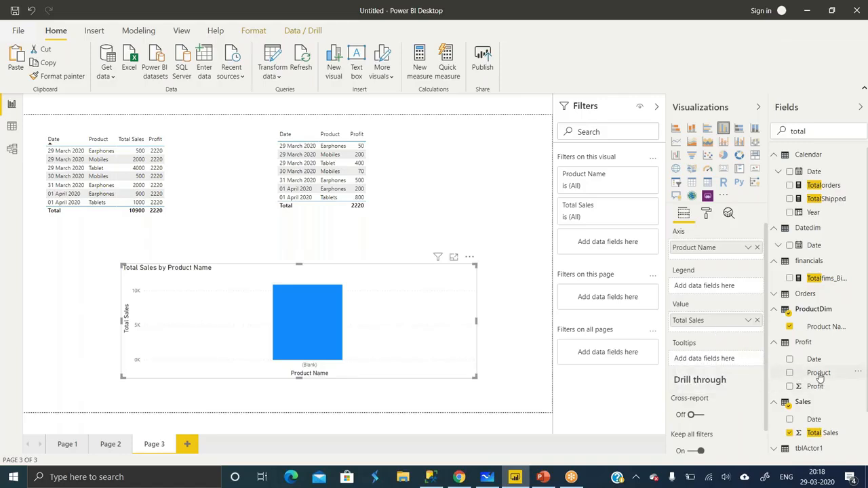
left_click_drag(815, 386, 713, 330)
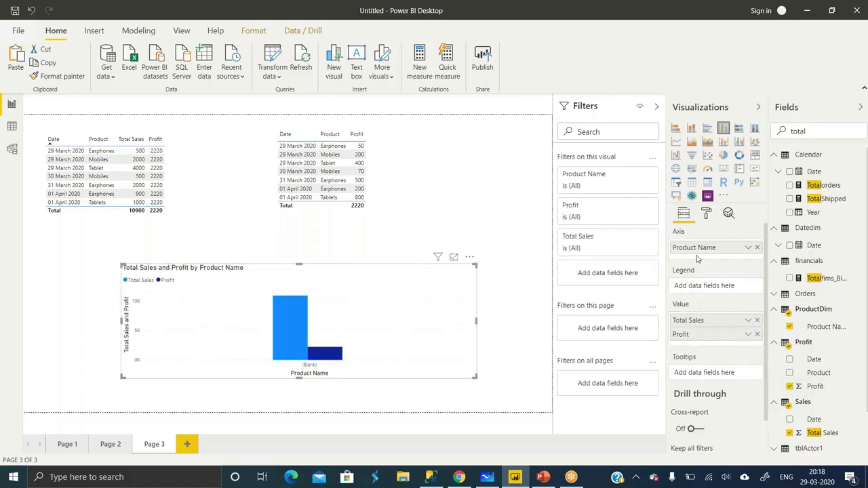
mouse_move(695, 250)
left_mouse_down()
mouse_move(697, 285)
mouse_move(695, 253)
left_mouse_up()
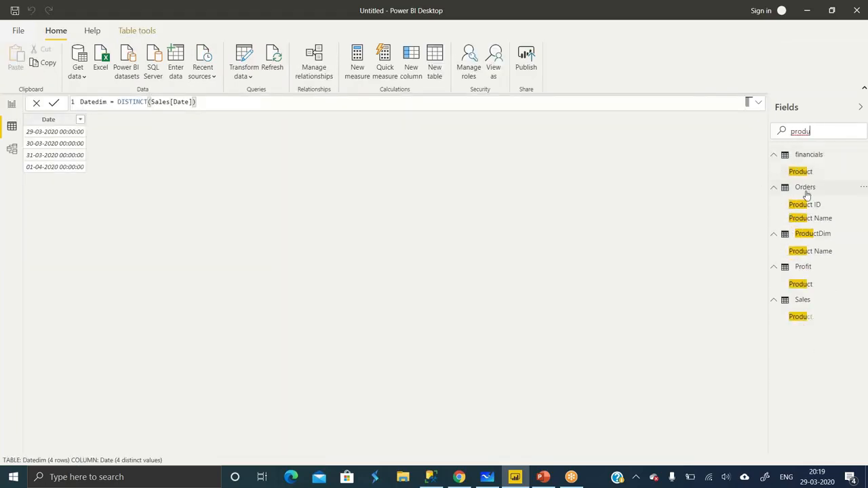
Step: Change the ProductDim table's formula to ProductDim = DISTINCT(Profit[Product])
left_click(809, 288)
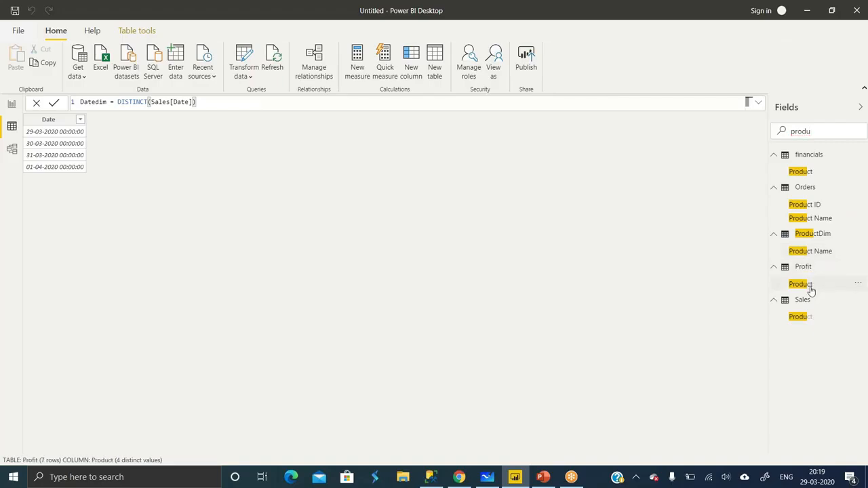
left_click(808, 235)
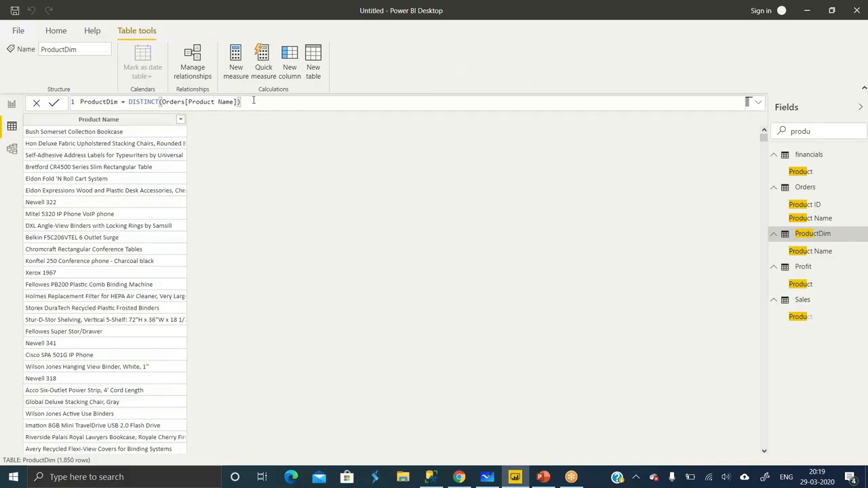
key("BackSpace")
key("BackSpace")
key("BackSpace")
key("BackSpace")
key("BackSpace")
key("BackSpace")
key("BackSpace")
key("BackSpace")
key("BackSpace")
key("BackSpace")
key("BackSpace")
key("BackSpace")
key("BackSpace")
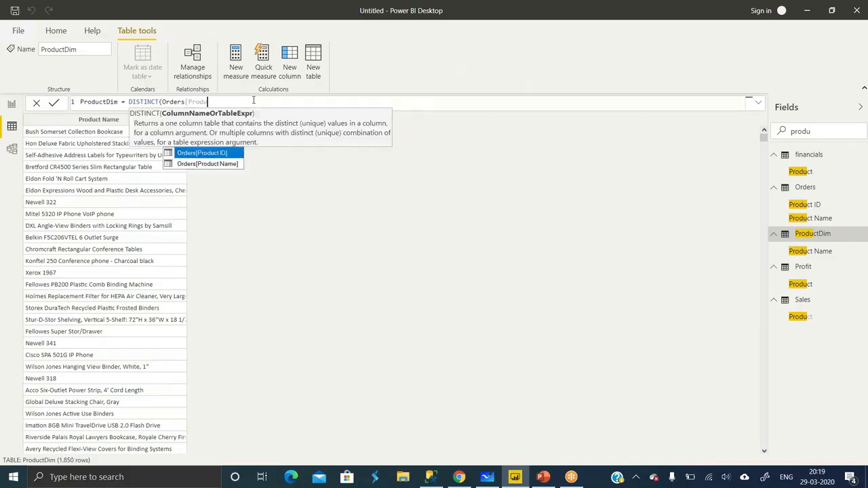
key("BackSpace")
key("BackSpace")
key("BackSpace")
key("BackSpace")
key("BackSpace")
key("BackSpace")
key("BackSpace")
key("BackSpace")
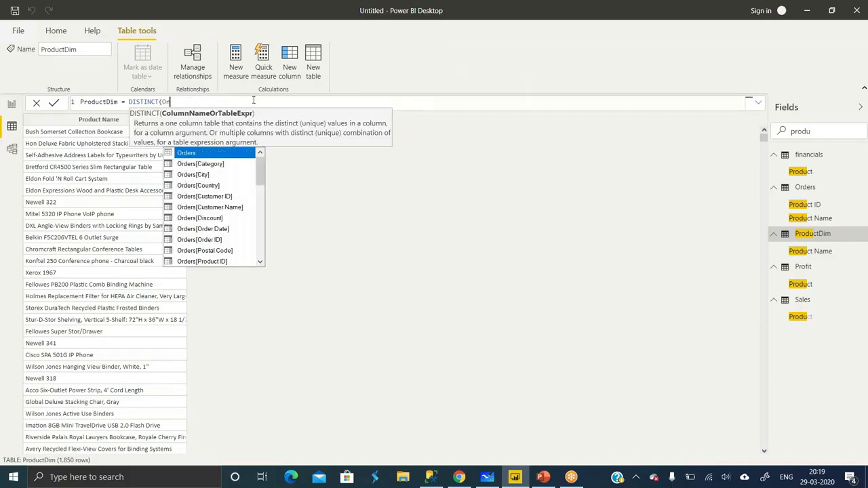
type("product")
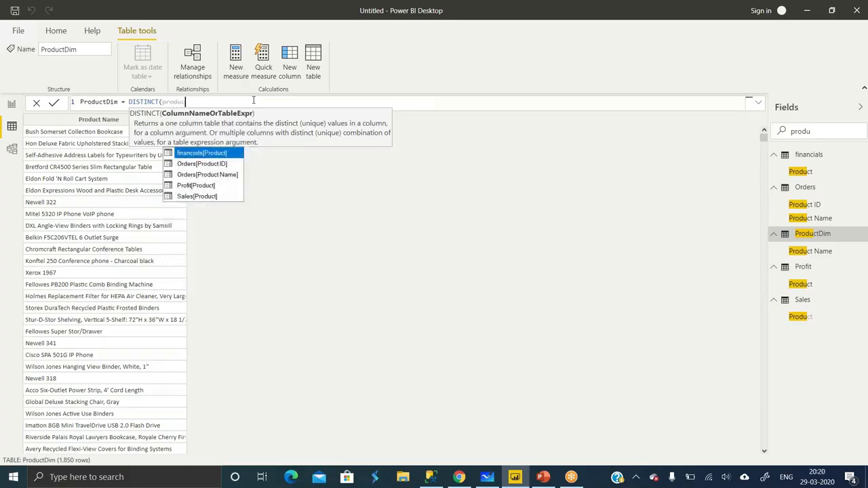
left_click(206, 186)
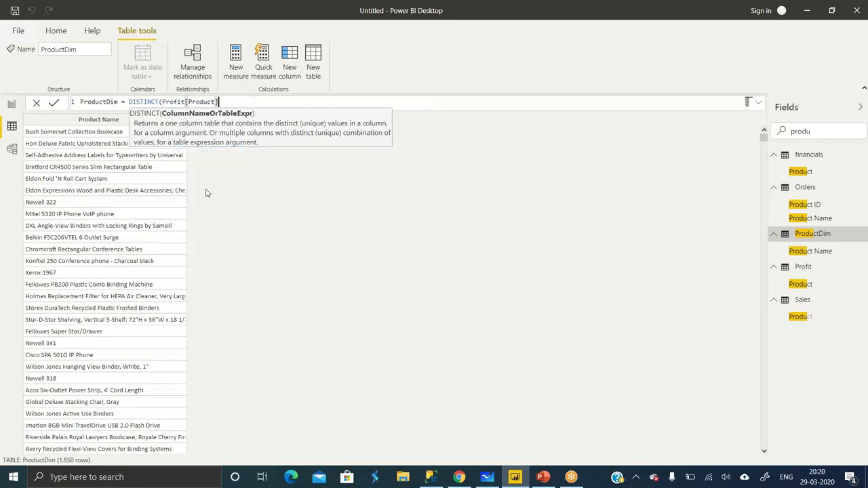
type(")")
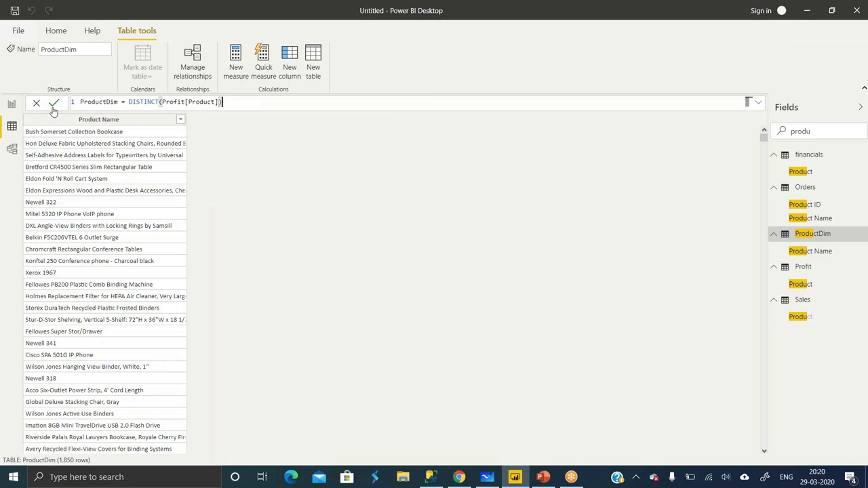
key("Return")
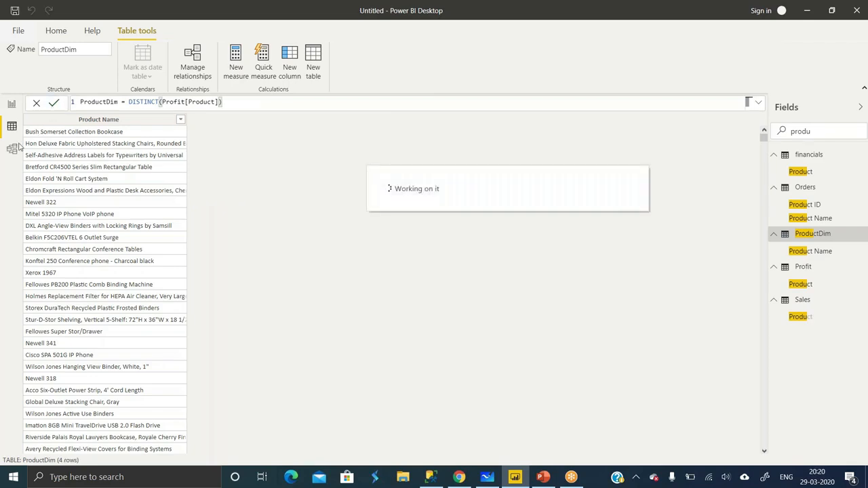
Step: In the model diagram, relate ProductDim's Product column to the Product columns of the Sales and Profit tables
left_click(12, 149)
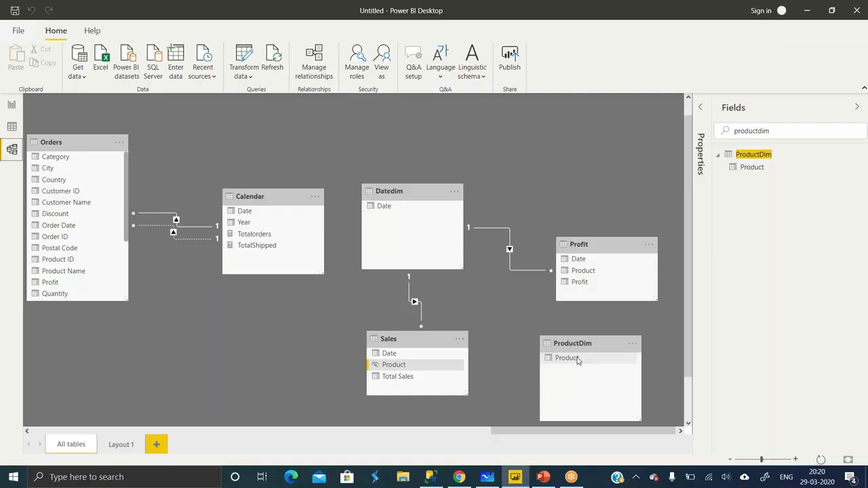
left_click_drag(577, 359, 399, 367)
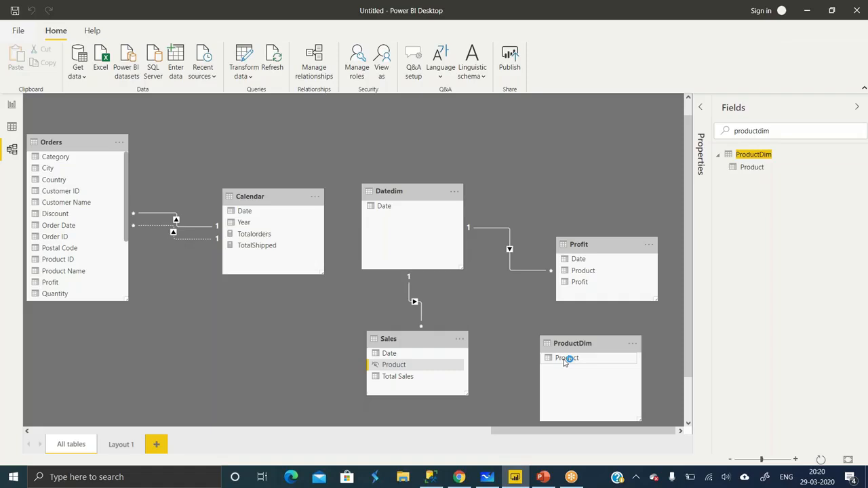
left_click_drag(568, 359, 582, 271)
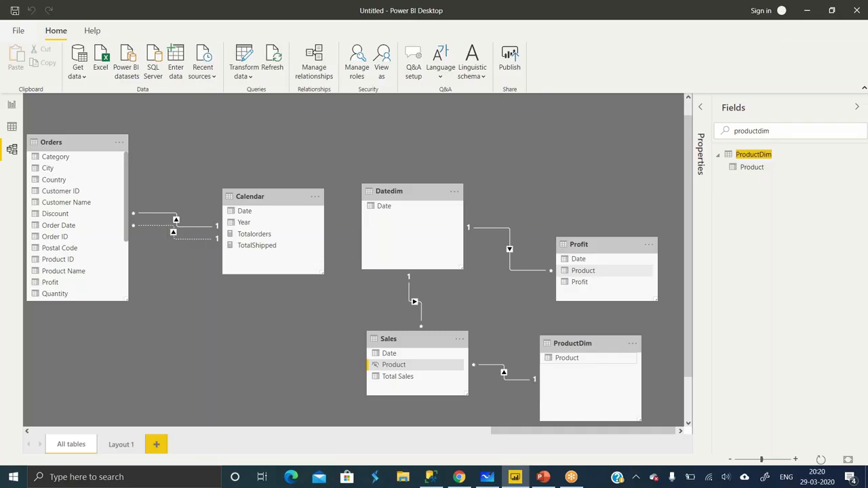
Step: Replace the column chart's invalid axis field with Product from ProductDim and widen the chart slightly
left_click(11, 106)
left_click(256, 359)
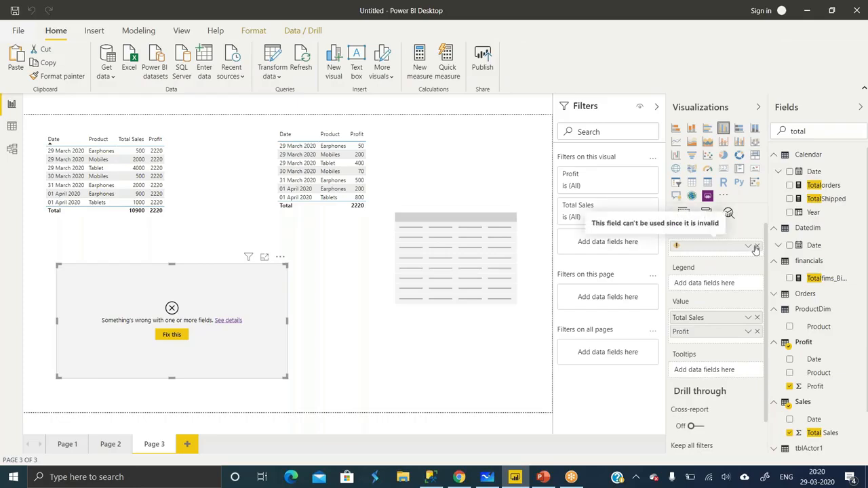
left_click_drag(818, 331, 711, 248)
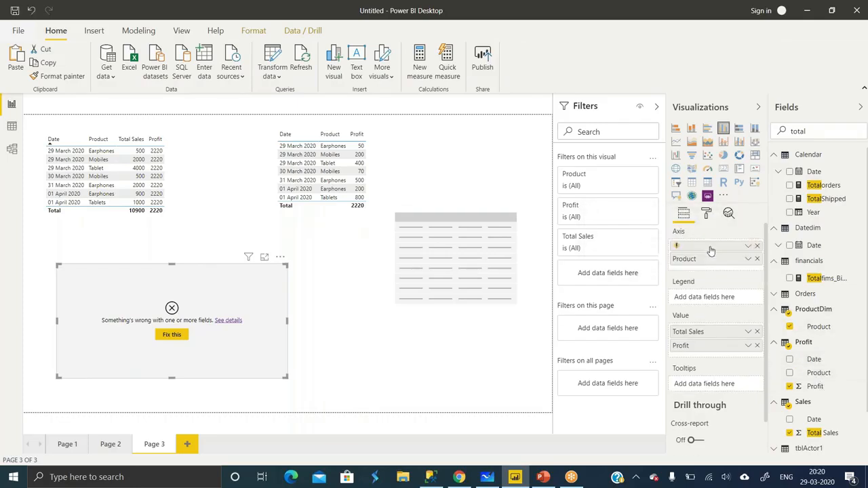
left_click(757, 246)
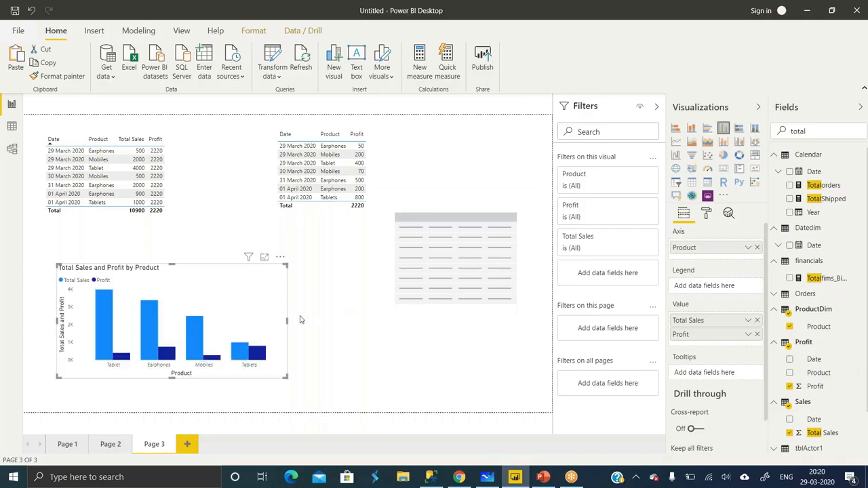
left_click_drag(288, 322, 332, 322)
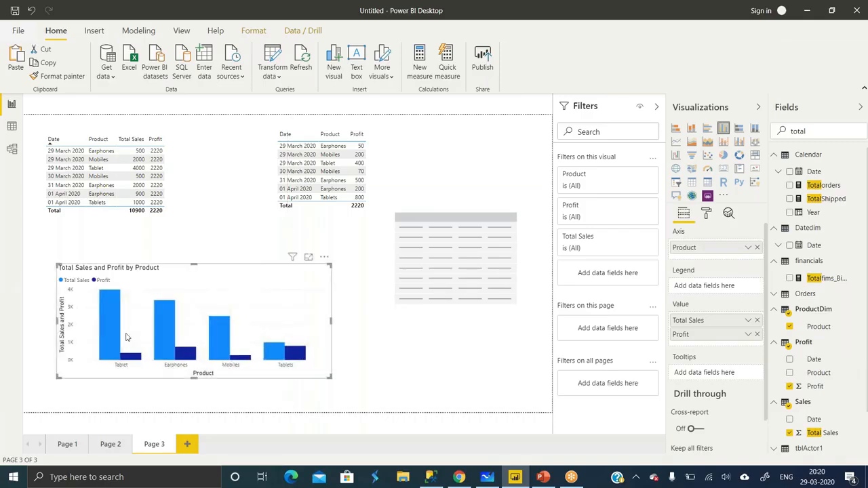
Step: Examine the Tablet columns in the chart and the rows of the ProductDim table, returning to the report
mouse_move(108, 333)
mouse_move(135, 361)
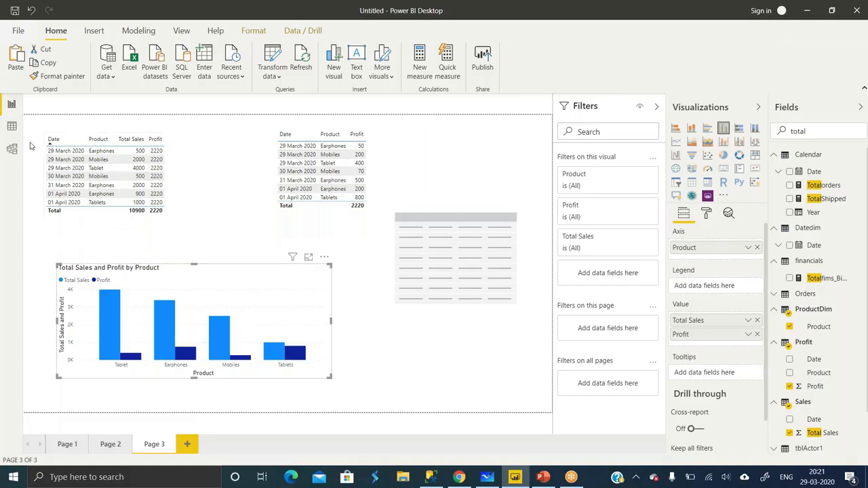
left_click(11, 129)
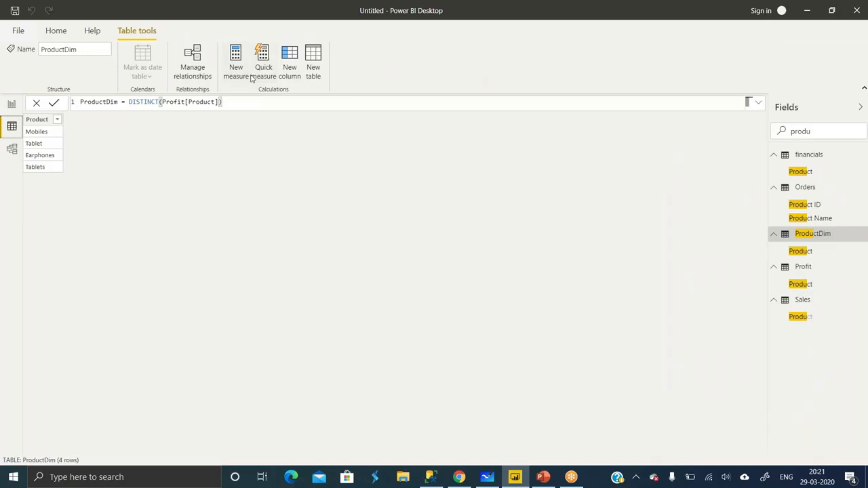
left_click(11, 103)
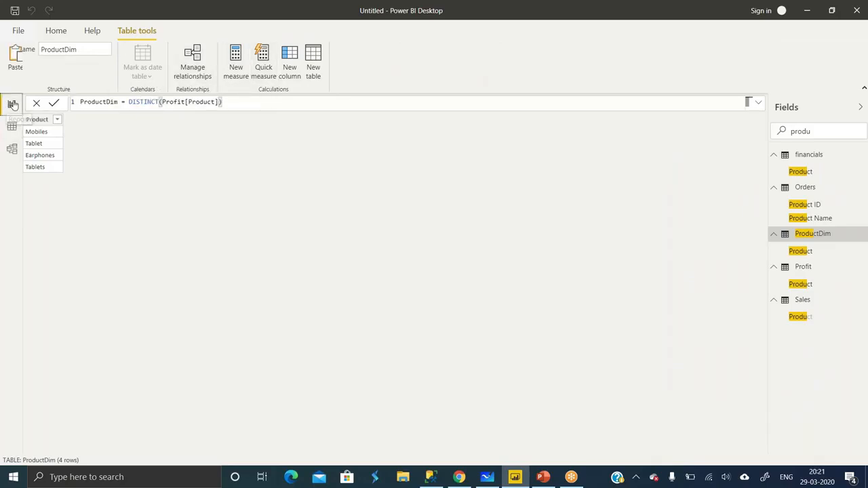
left_click(12, 104)
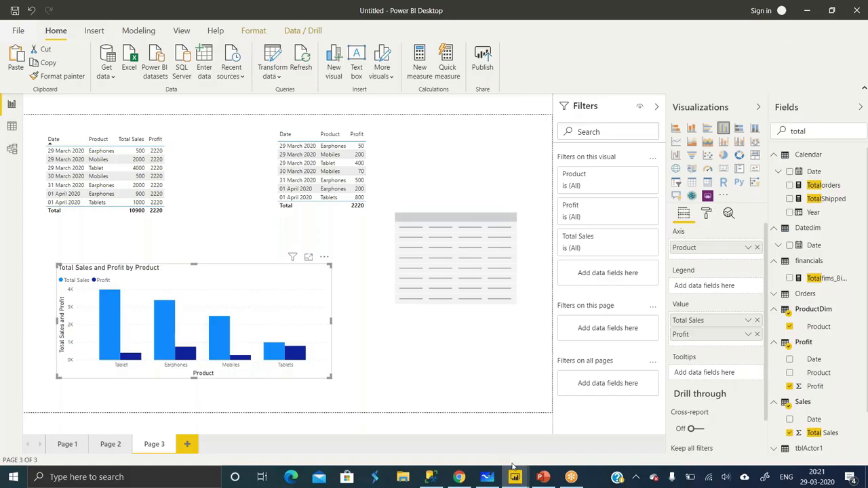
mouse_move(514, 474)
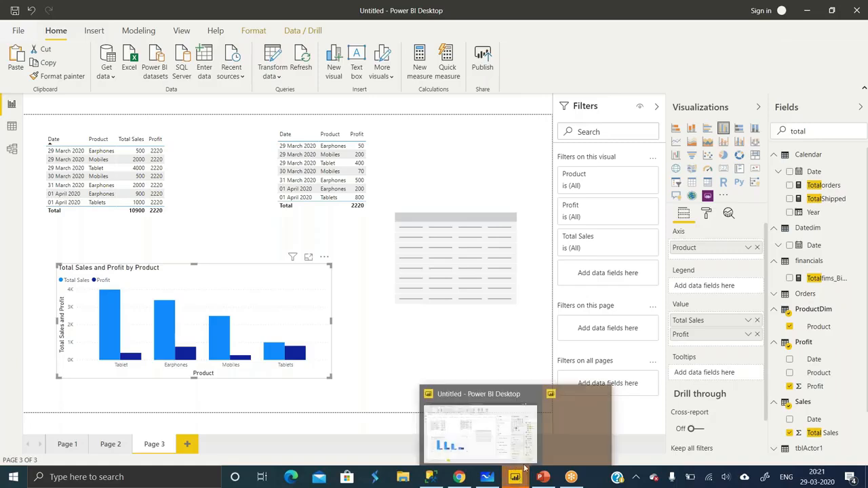
left_click(558, 436)
mouse_move(516, 473)
left_click(587, 412)
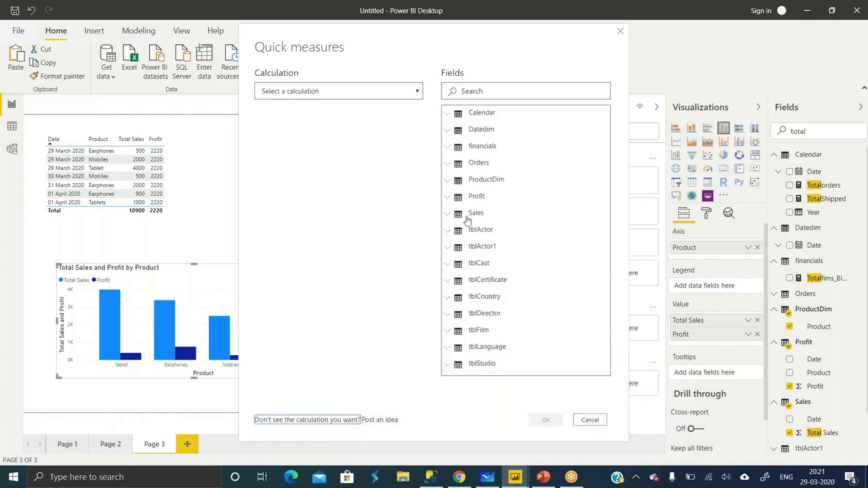
left_click(597, 423)
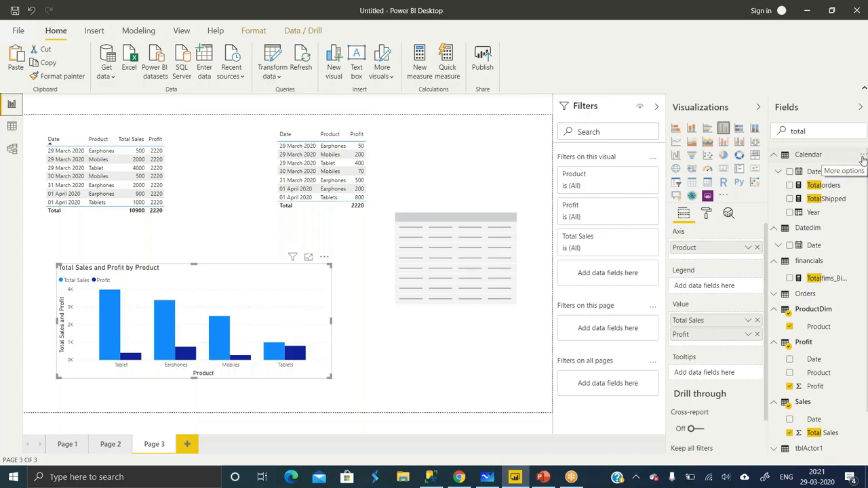
left_click(863, 158)
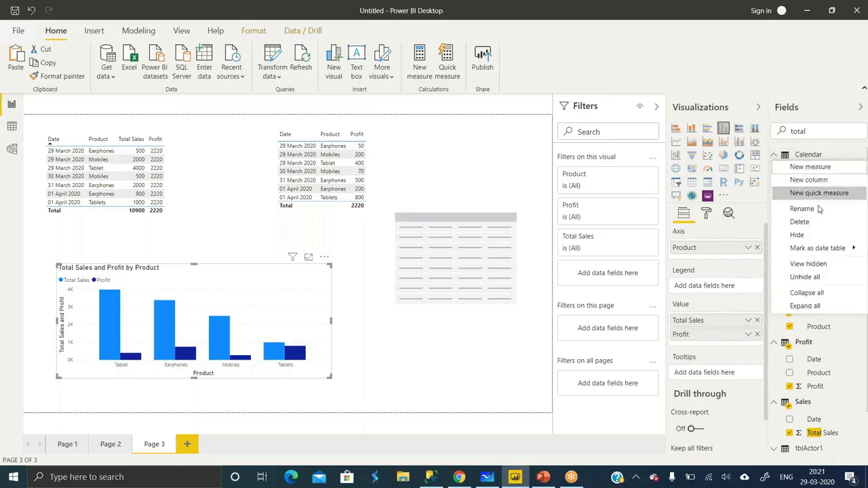
left_click(450, 388)
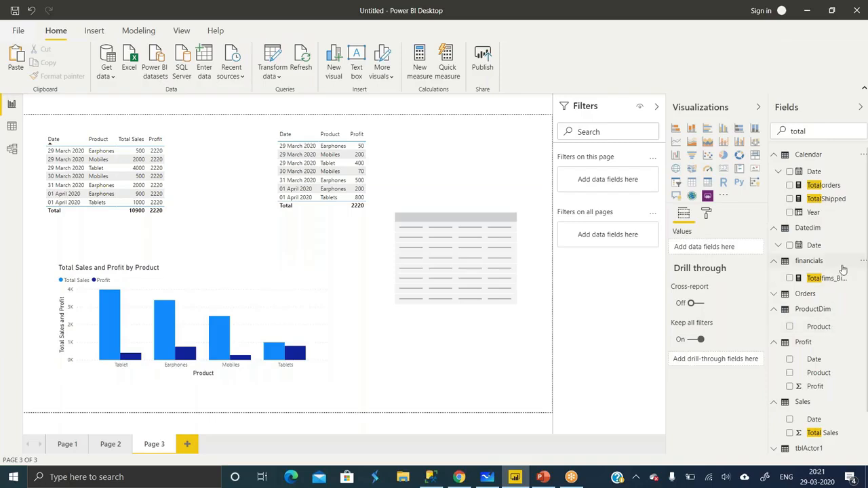
left_click(863, 345)
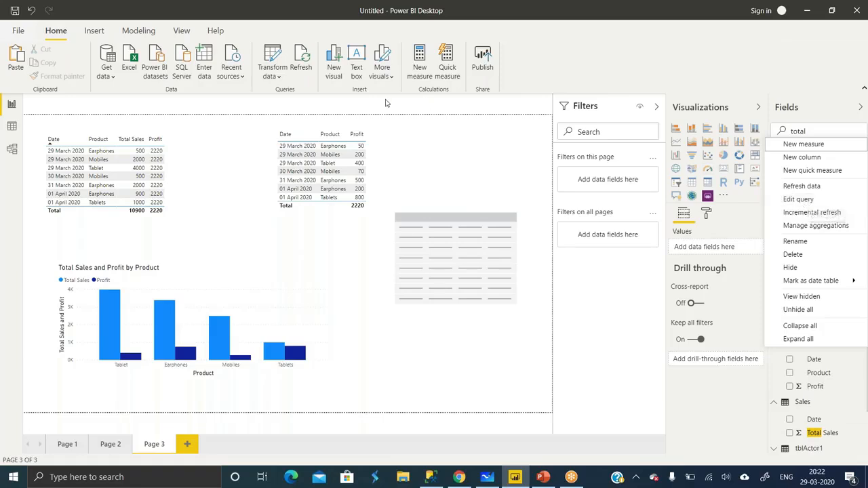
Step: In Power Query, edit the Sales query's source table so the product in row 6 reads Tablet
left_click(266, 80)
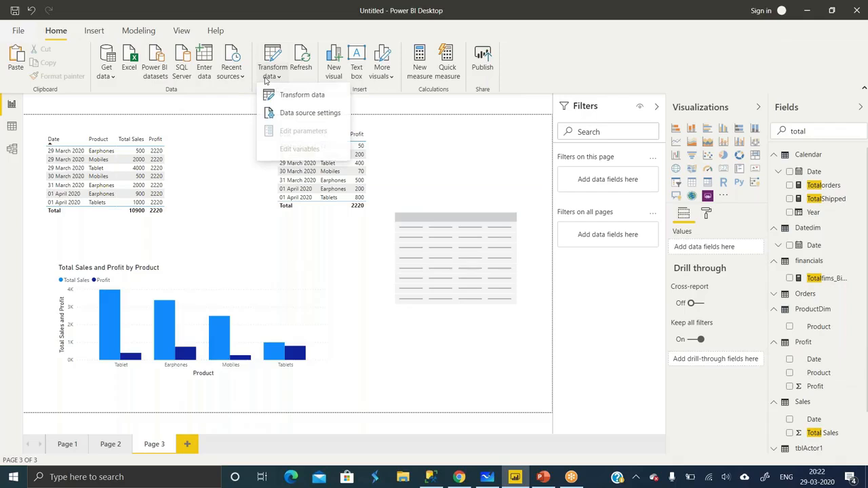
left_click(288, 92)
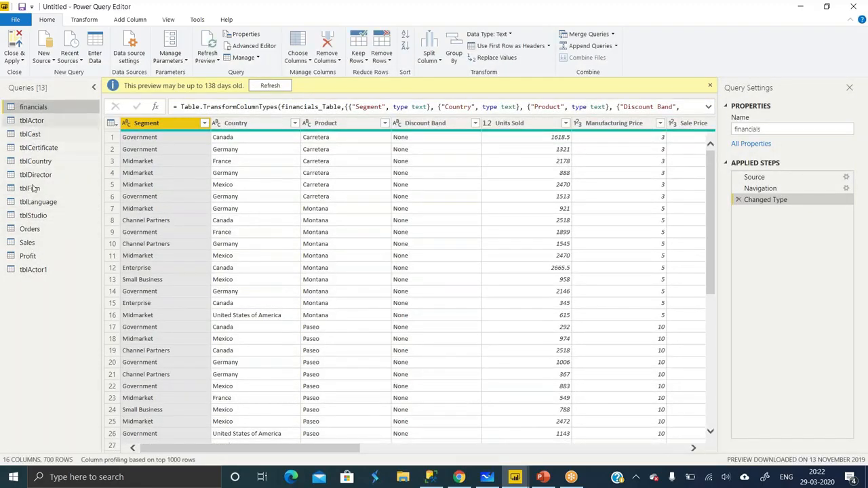
left_click(27, 243)
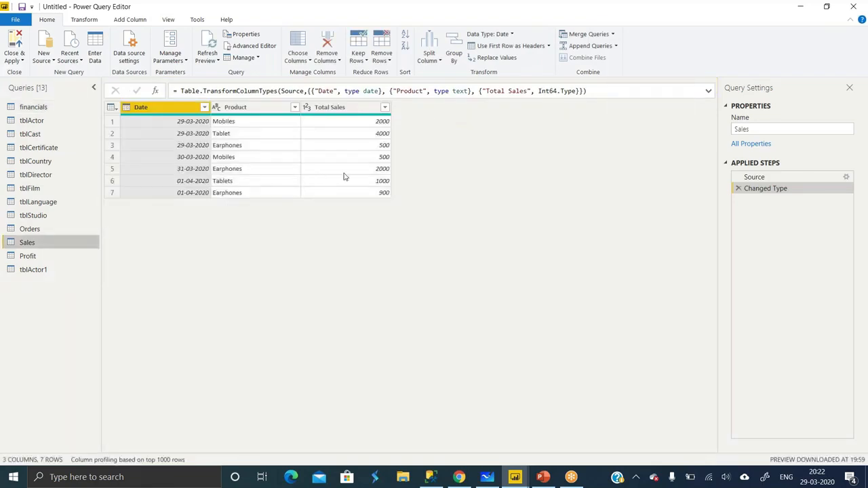
left_click(846, 178)
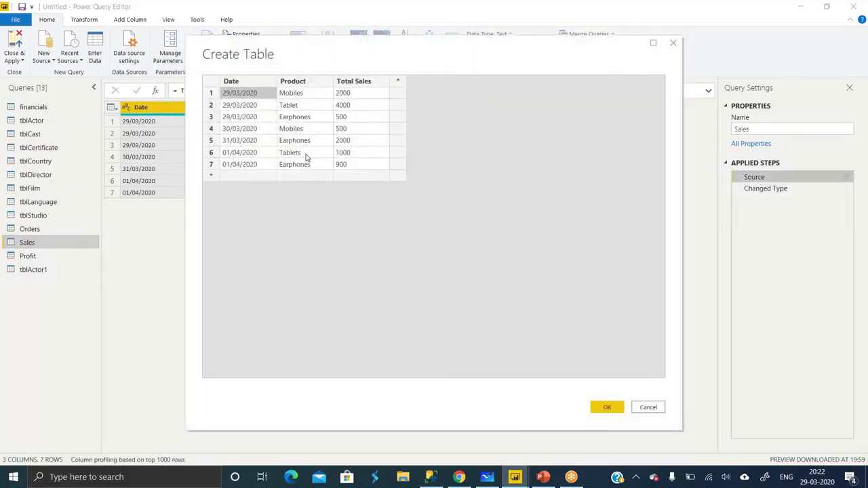
double_click(306, 157)
left_click(306, 157)
key("BackSpace")
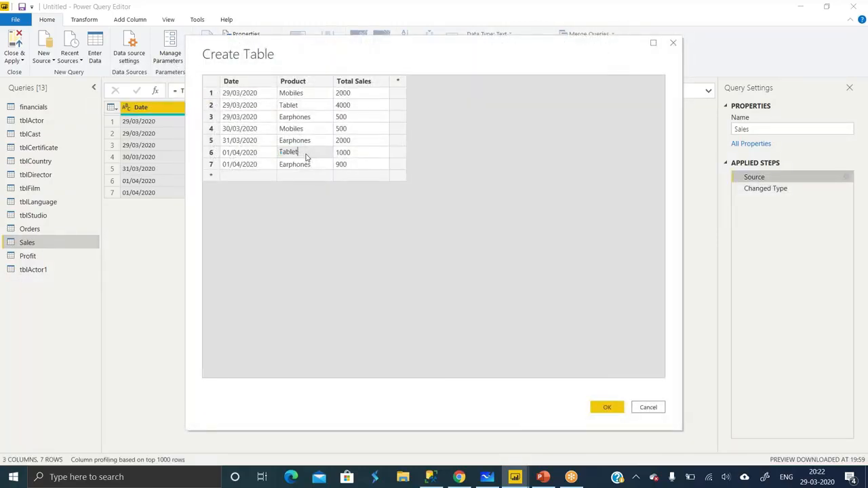
left_click(606, 407)
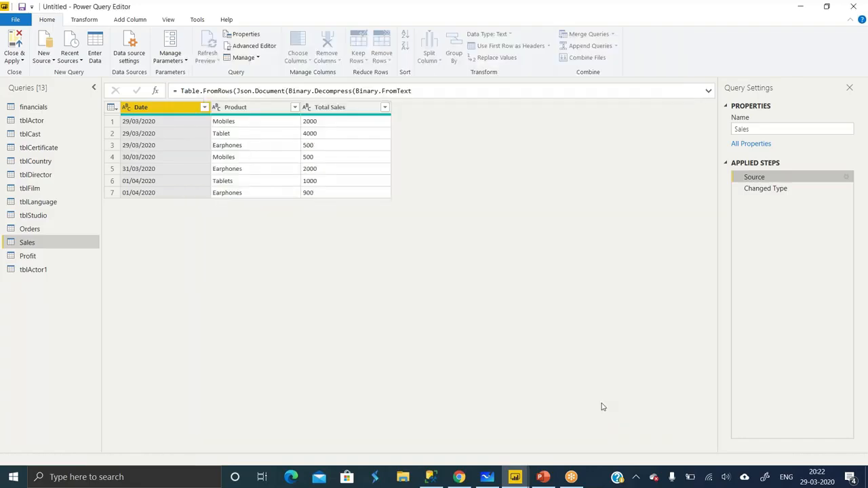
Step: Change the product in row 6 of the Profit query's source table to Tablet and apply the query changes to the report
left_click(28, 256)
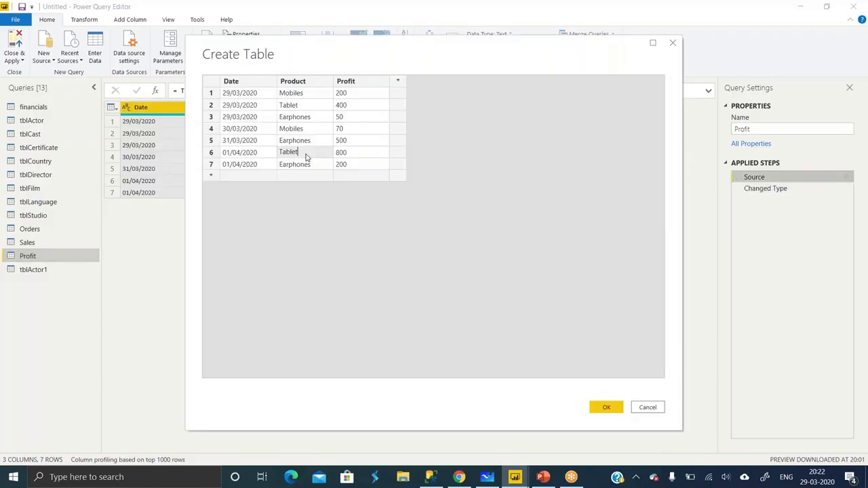
left_click(601, 407)
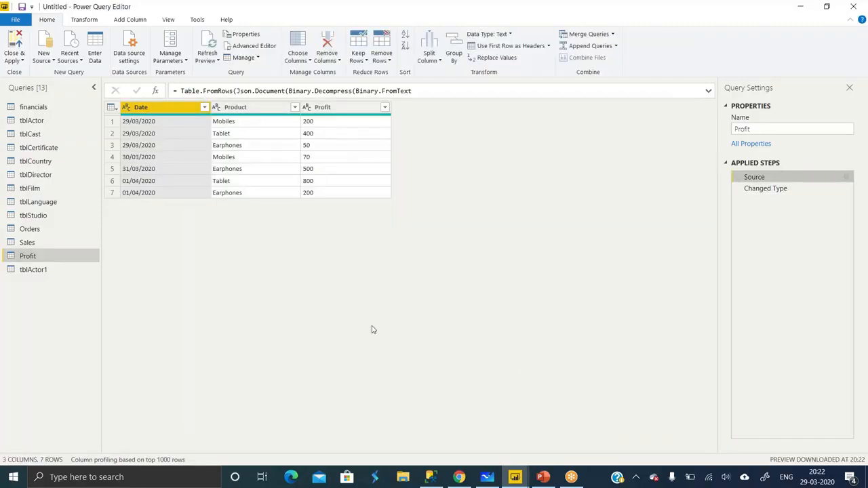
left_click(16, 42)
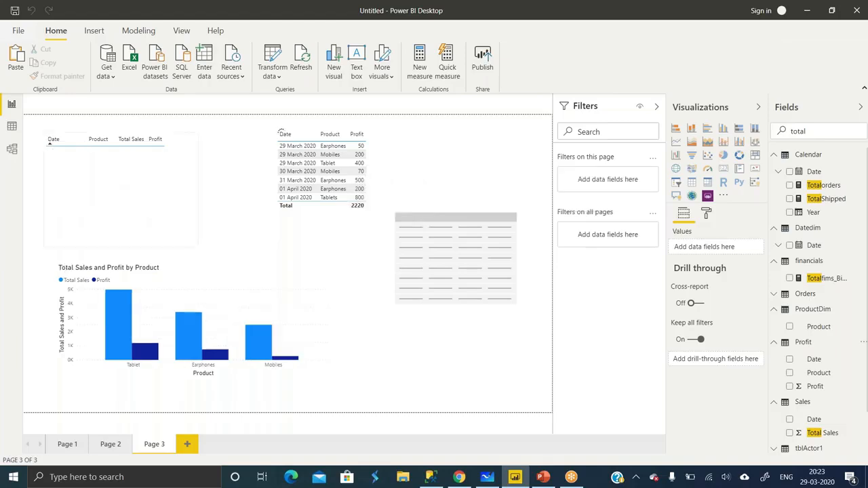
Step: Examine the Total Sales and Profit values of the Tablet columns in the chart
mouse_move(115, 326)
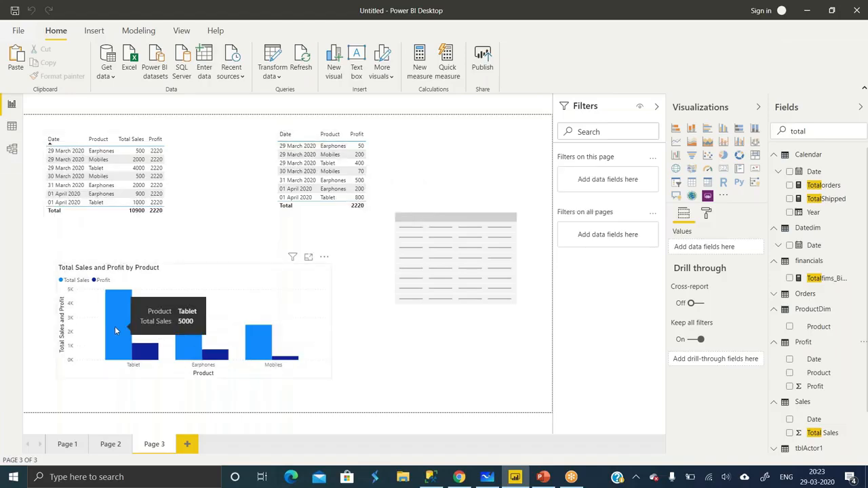
mouse_move(138, 351)
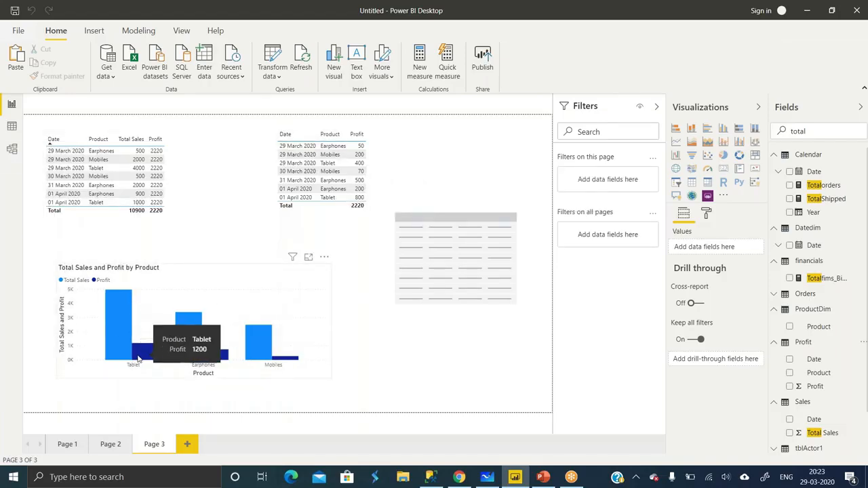
left_click(236, 321)
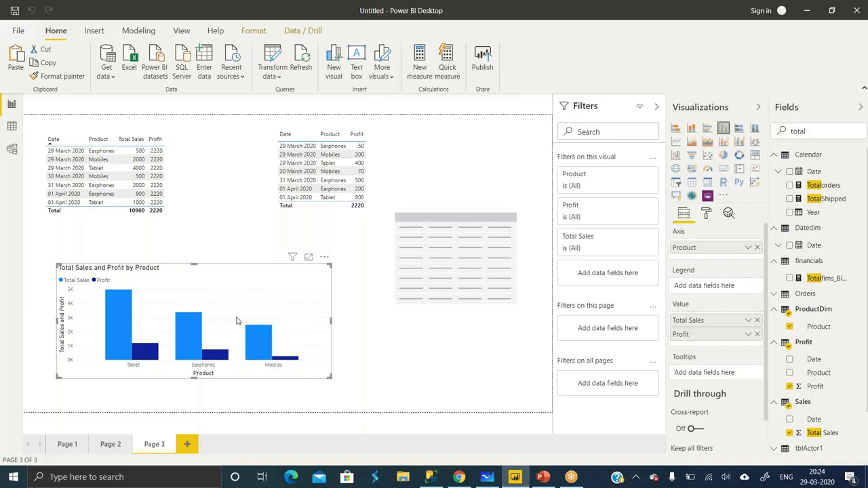
Step: Switch to Microsoft Whiteboard and sketch two table boxes joined by a one-to-many line marked 1 and *
left_click(488, 479)
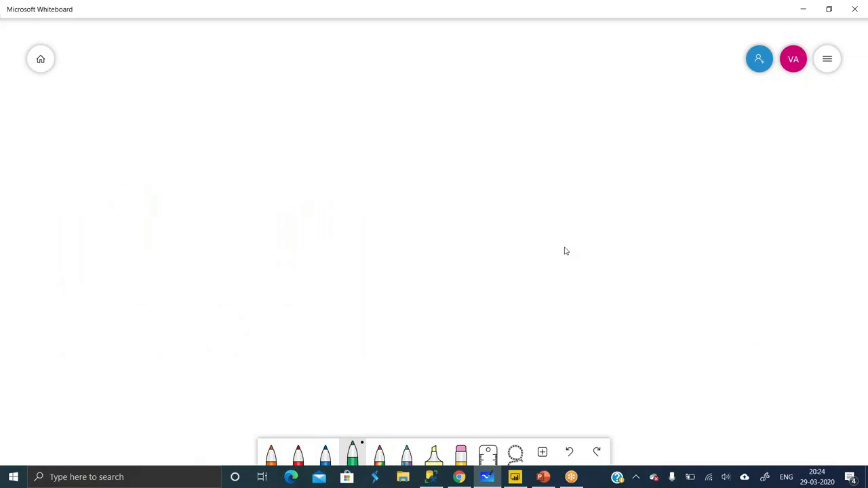
left_click_drag(133, 155, 139, 249)
mouse_move(118, 146)
left_mouse_down()
mouse_move(164, 142)
mouse_move(207, 246)
mouse_move(144, 255)
left_mouse_up()
left_click_drag(234, 195, 366, 180)
mouse_move(365, 143)
left_mouse_down()
mouse_move(381, 219)
mouse_move(513, 203)
mouse_move(392, 219)
left_mouse_up()
left_click_drag(360, 163, 341, 198)
mouse_move(348, 168)
left_mouse_down()
mouse_move(369, 196)
mouse_move(375, 177)
left_mouse_up()
left_click_drag(239, 161, 252, 194)
Step: Extend the sketch with a one-to-many line from the second box to a third box, labelled P
left_click_drag(505, 157, 669, 128)
left_click_drag(493, 128, 503, 157)
left_click_drag(649, 102, 630, 129)
mouse_move(621, 108)
left_mouse_down()
mouse_move(658, 128)
mouse_move(659, 115)
mouse_move(676, 173)
left_mouse_up()
mouse_move(669, 106)
left_mouse_down()
mouse_move(710, 103)
mouse_move(746, 180)
mouse_move(667, 170)
left_mouse_up()
left_click_drag(699, 211, 724, 256)
left_click_drag(694, 210, 707, 228)
Step: Label the second box Sub and the first box Cat, and draw a curved two-way arrow between them
mouse_move(458, 232)
left_mouse_down()
mouse_move(438, 258)
mouse_move(510, 232)
mouse_move(514, 241)
left_mouse_up()
mouse_move(213, 275)
left_mouse_down()
mouse_move(151, 305)
mouse_move(255, 294)
mouse_move(251, 274)
left_mouse_up()
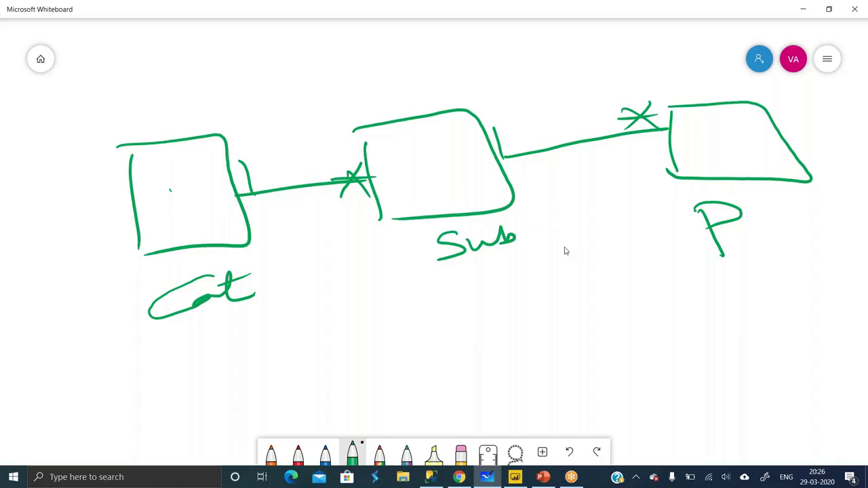
mouse_move(175, 221)
left_mouse_down()
mouse_move(175, 204)
mouse_move(440, 196)
mouse_move(446, 180)
mouse_move(457, 198)
left_mouse_up()
mouse_move(160, 202)
left_mouse_down()
mouse_move(164, 233)
mouse_move(182, 236)
left_mouse_up()
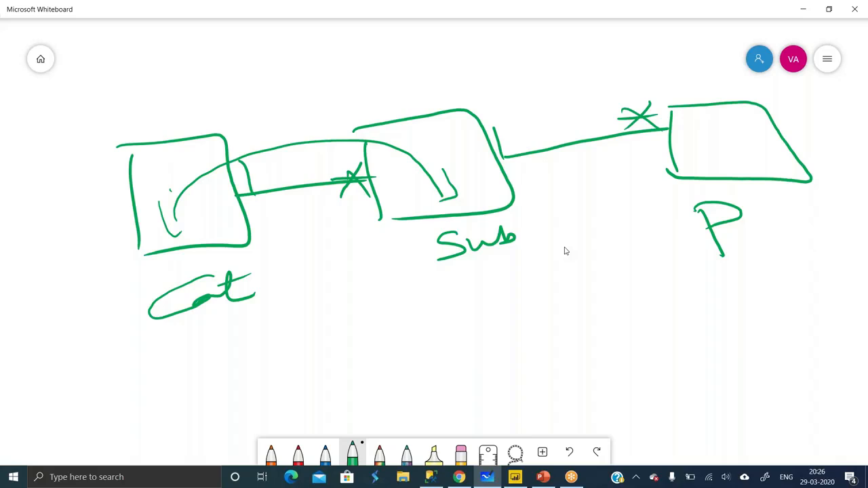
Step: Switch back to Power BI Desktop and clear the productdim search from the model view's field list
left_click(518, 478)
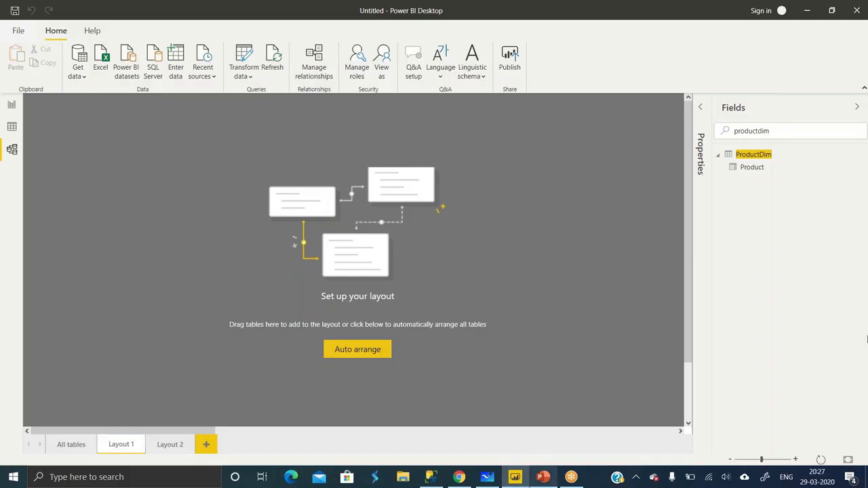
left_click(777, 131)
key("BackSpace")
key("BackSpace")
key("BackSpace")
key("BackSpace")
key("BackSpace")
key("BackSpace")
key("BackSpace")
key("BackSpace")
key("BackSpace")
key("BackSpace")
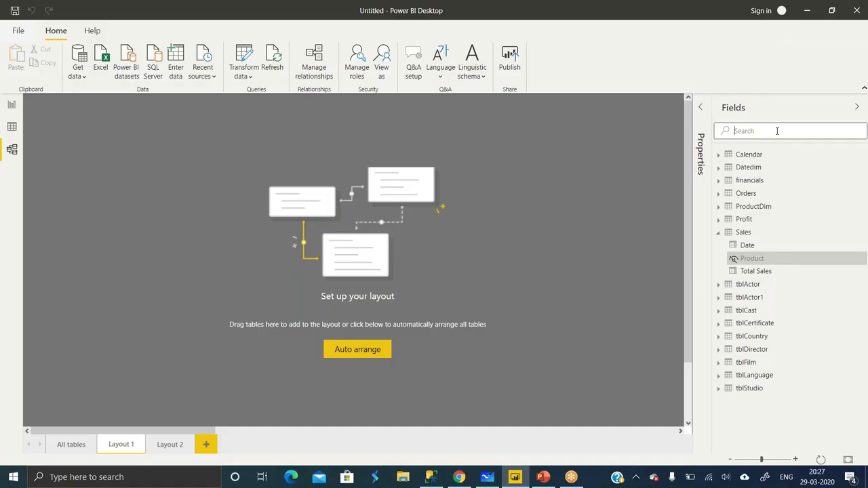
left_click(777, 131)
Step: Review the full model diagram, and add the ProductDim and Sales tables to the Layout 1 diagram
left_click(66, 446)
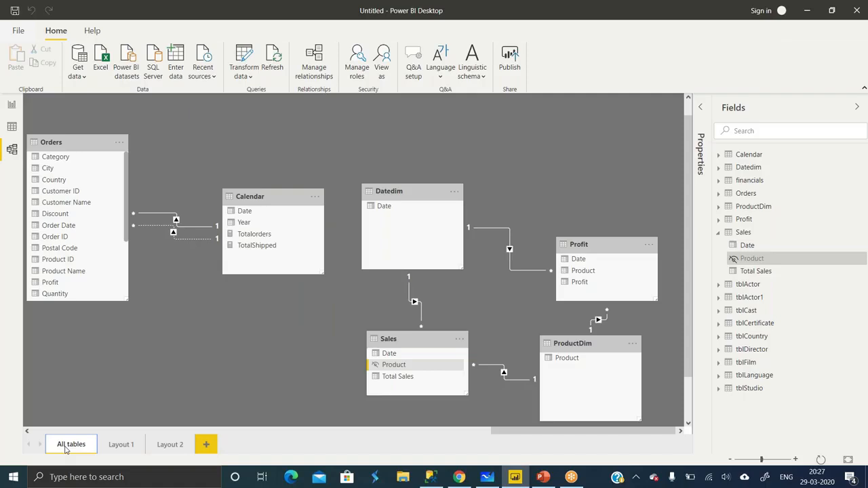
left_click(123, 444)
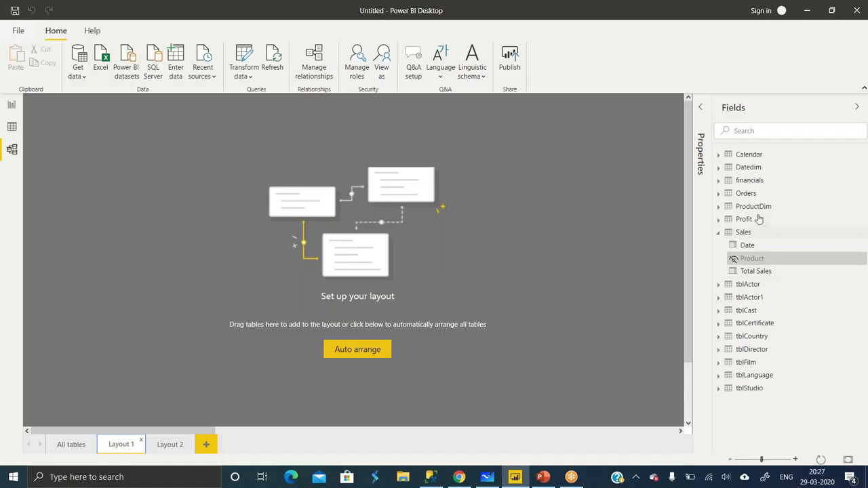
left_click_drag(754, 207, 252, 224)
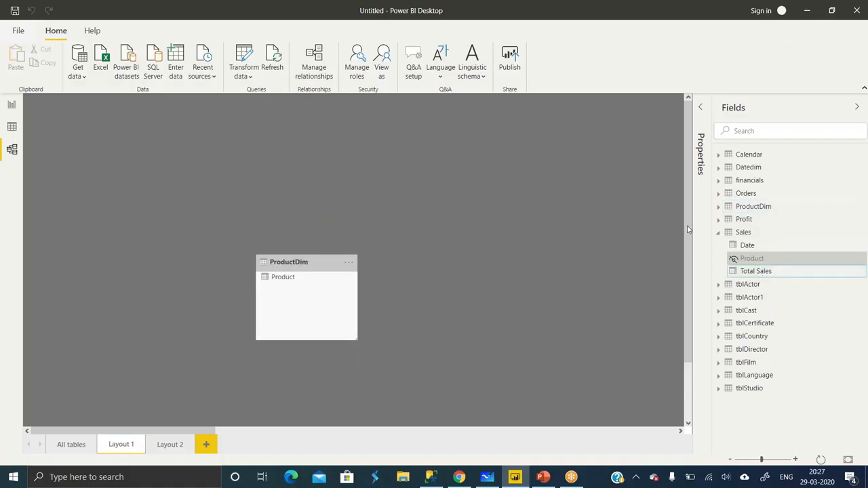
left_click_drag(753, 233, 490, 267)
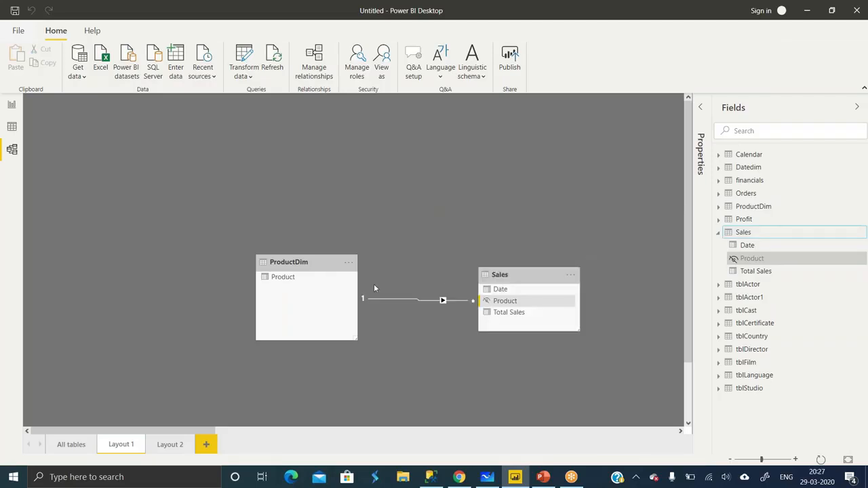
Step: Compare the All tables, Layout 1 and Layout 2 diagrams, ending on the full model
left_click(179, 445)
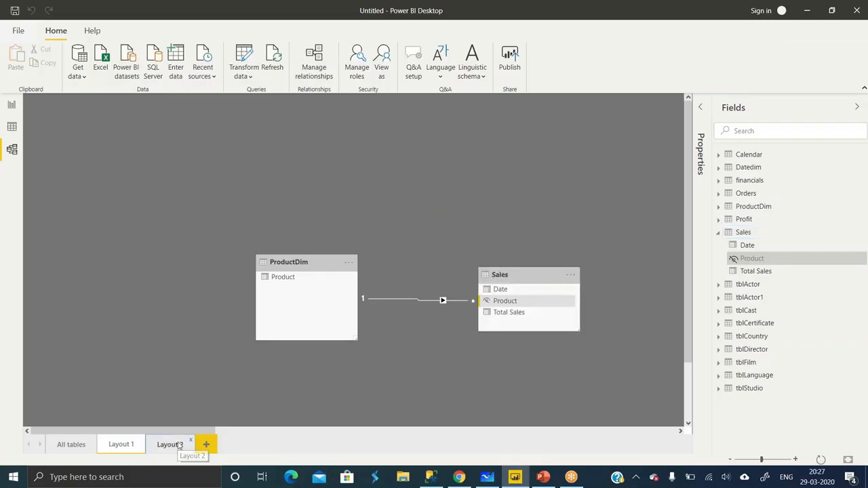
left_click(71, 445)
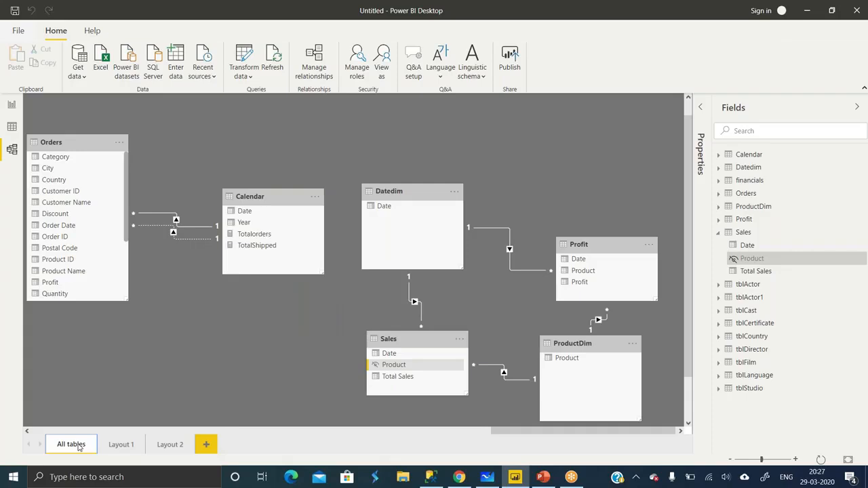
left_click(134, 441)
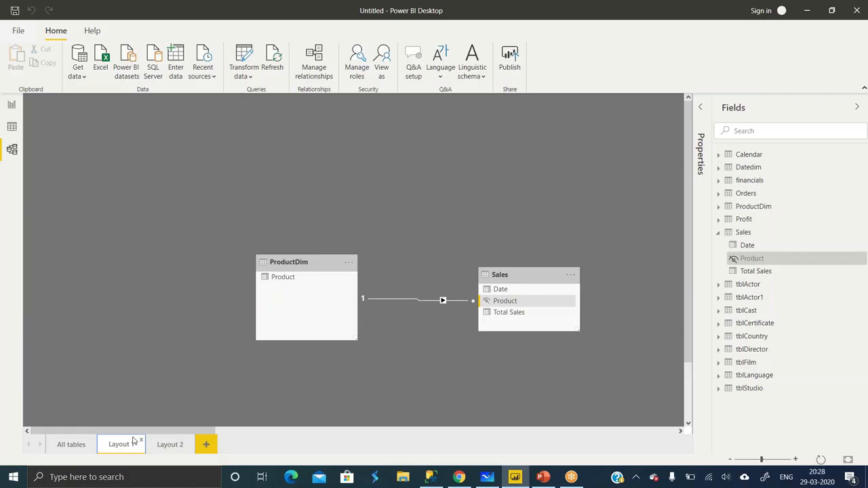
left_click(156, 449)
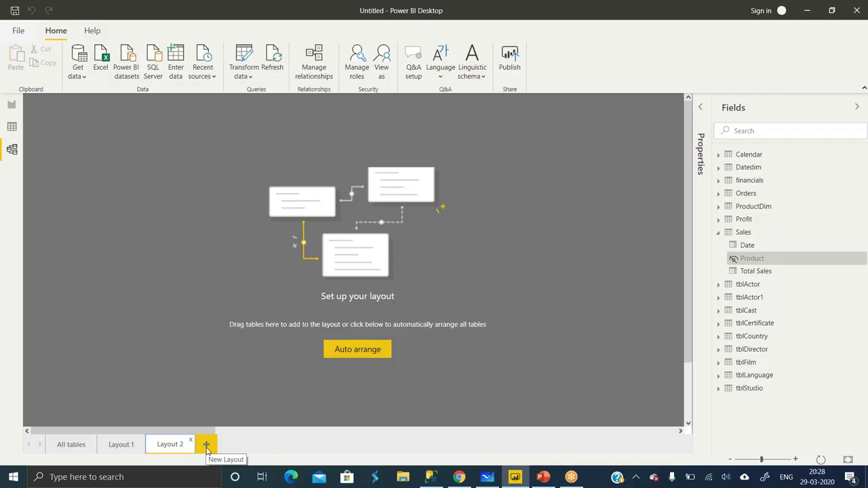
left_click(67, 442)
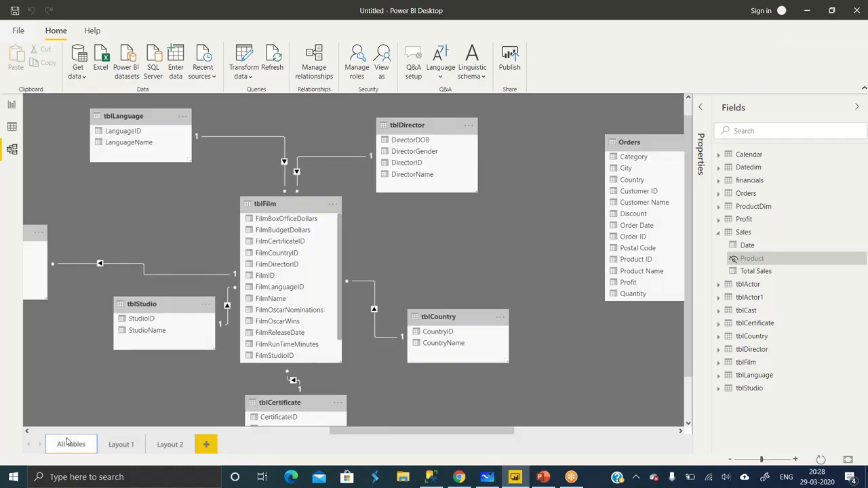